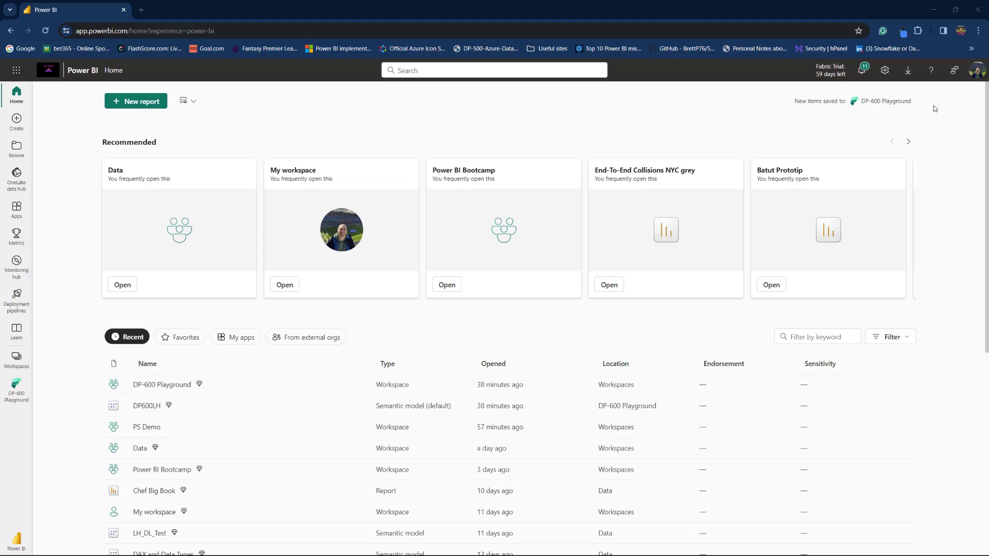
Confirm in Admin portal Tenant settings that 'Users can create Fabric items' is enabled organization-wide.
click(887, 76)
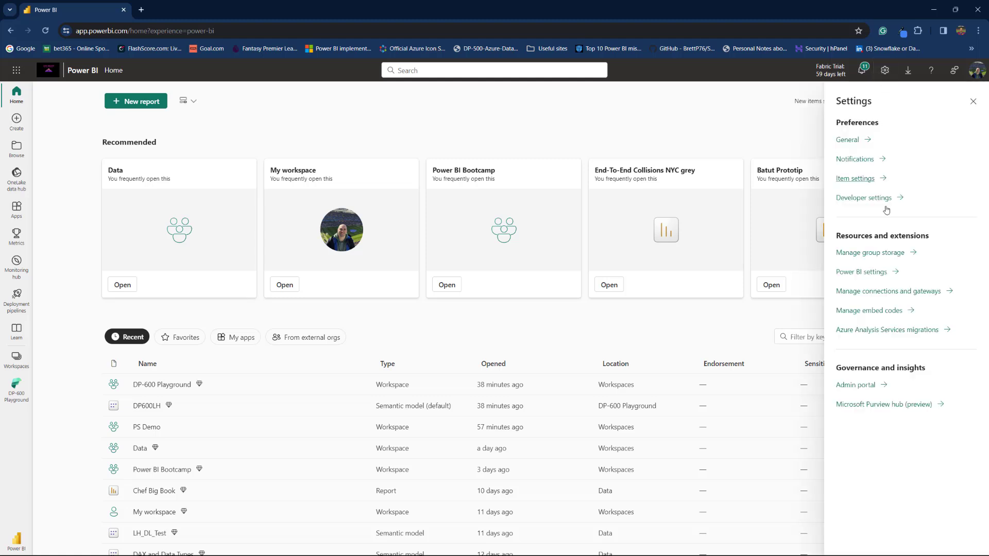
click(864, 386)
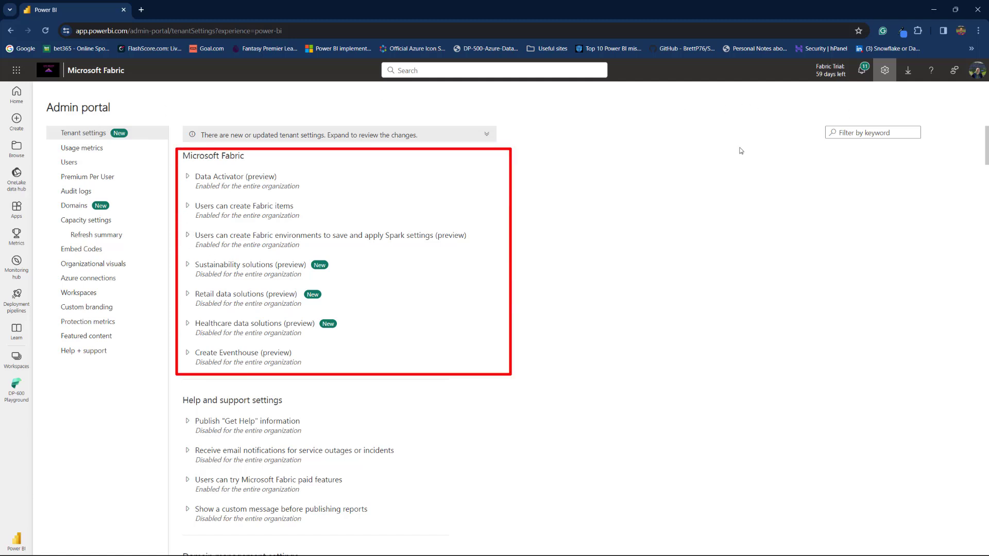
click(188, 207)
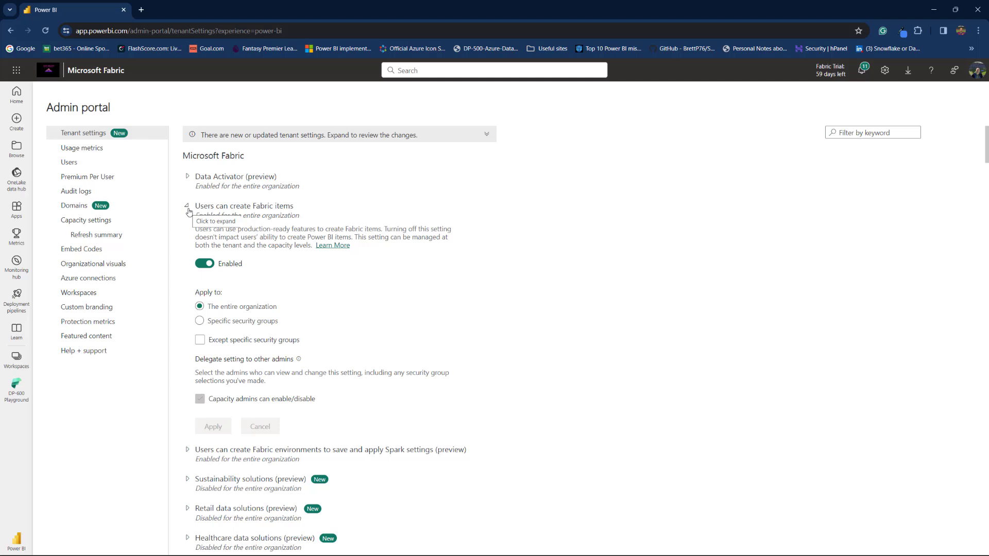
click(188, 207)
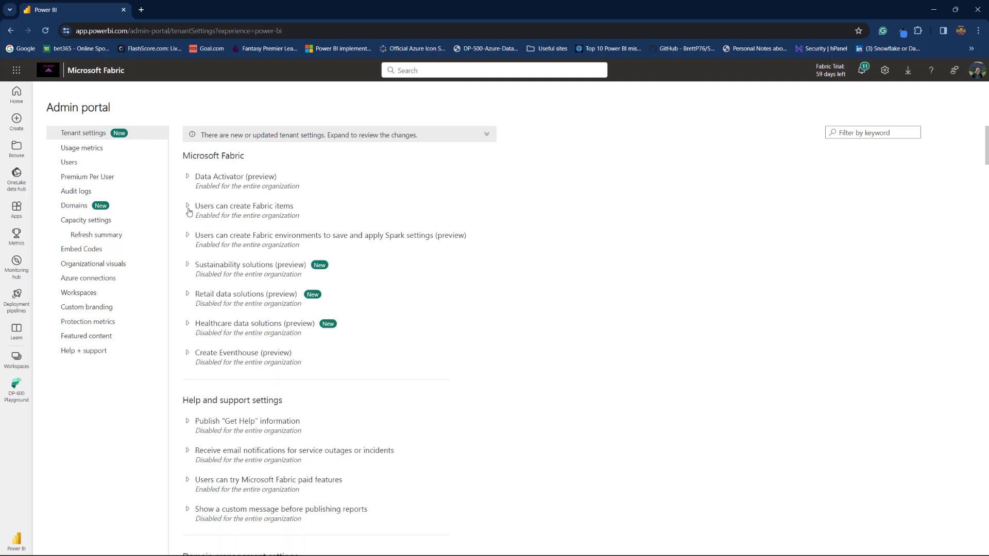
View all organization workspaces in the Admin portal, then open the workspaces list.
click(87, 296)
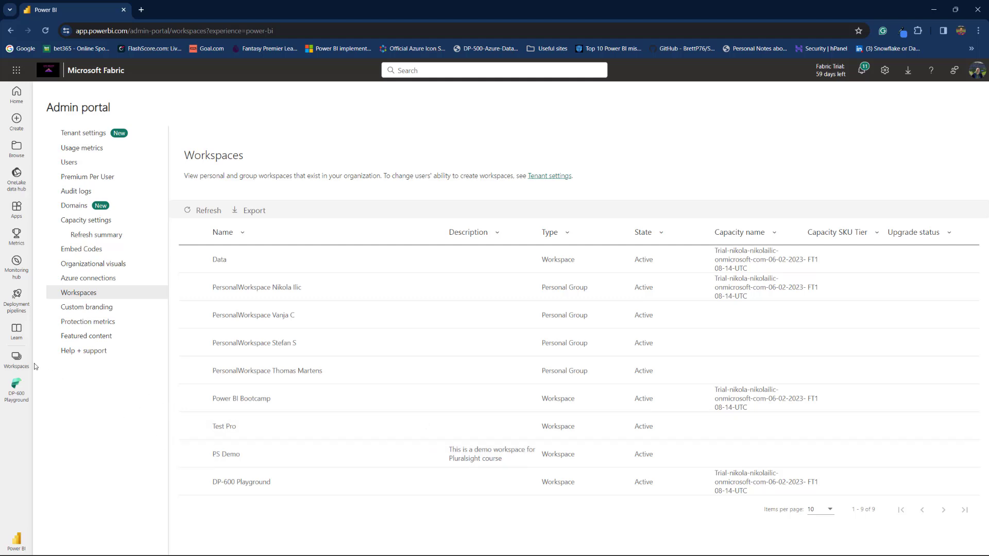
click(16, 359)
In PS Demo under Data Engineering, start a new Lakehouse, which triggers the Fabric trial prompt.
click(76, 258)
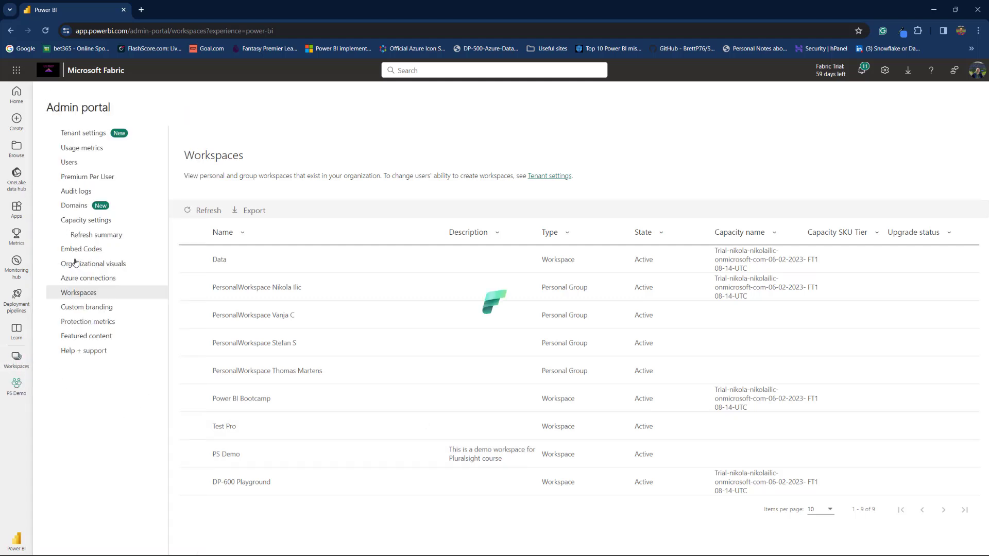
click(17, 540)
click(73, 498)
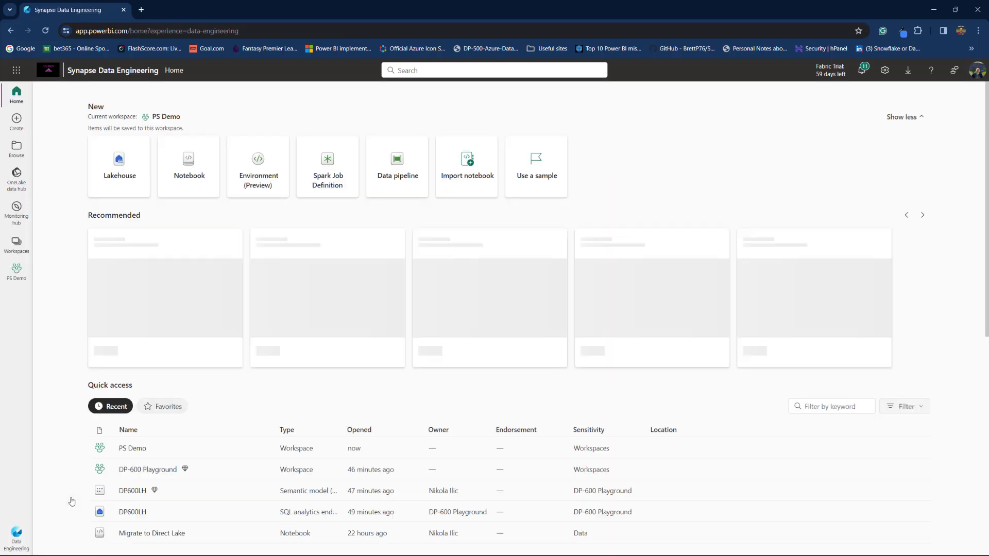
click(119, 168)
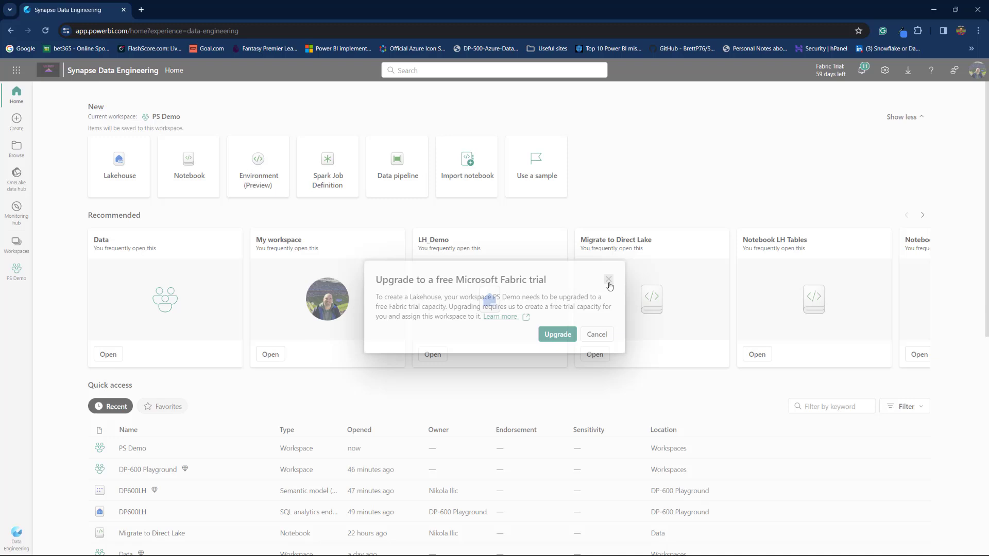
Dismiss the trial prompt and check that DP-600 Playground's New items in Power BI lack Lakehouse.
click(609, 280)
click(27, 255)
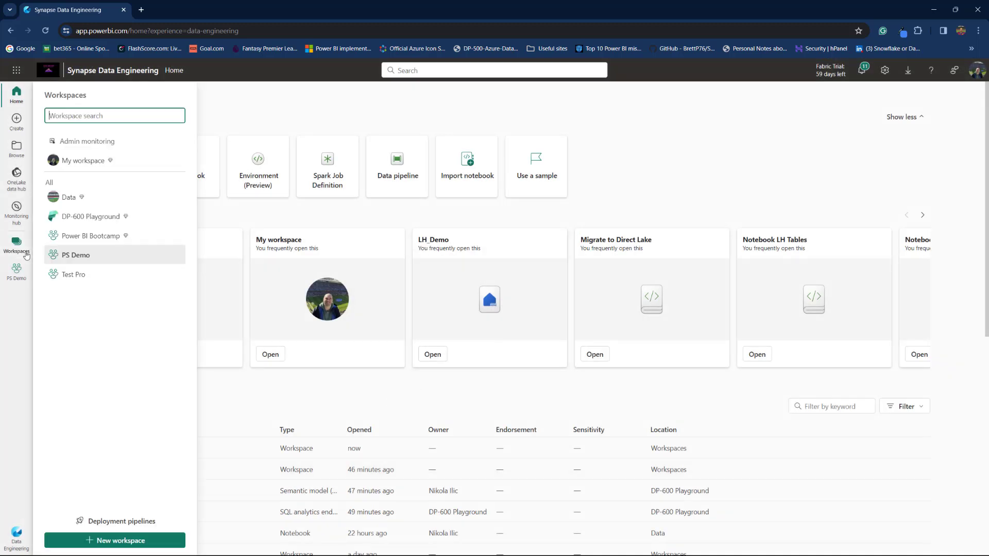
click(76, 217)
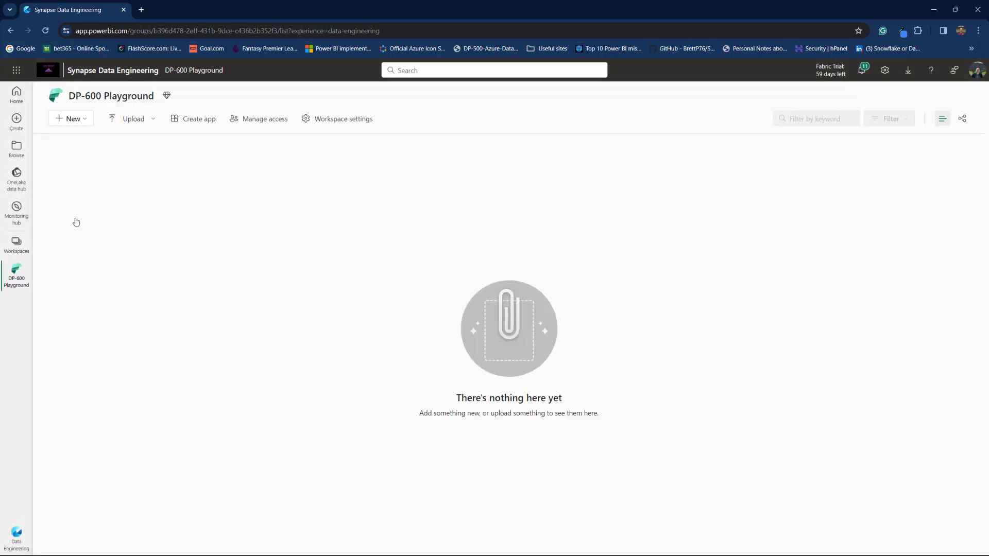
click(17, 541)
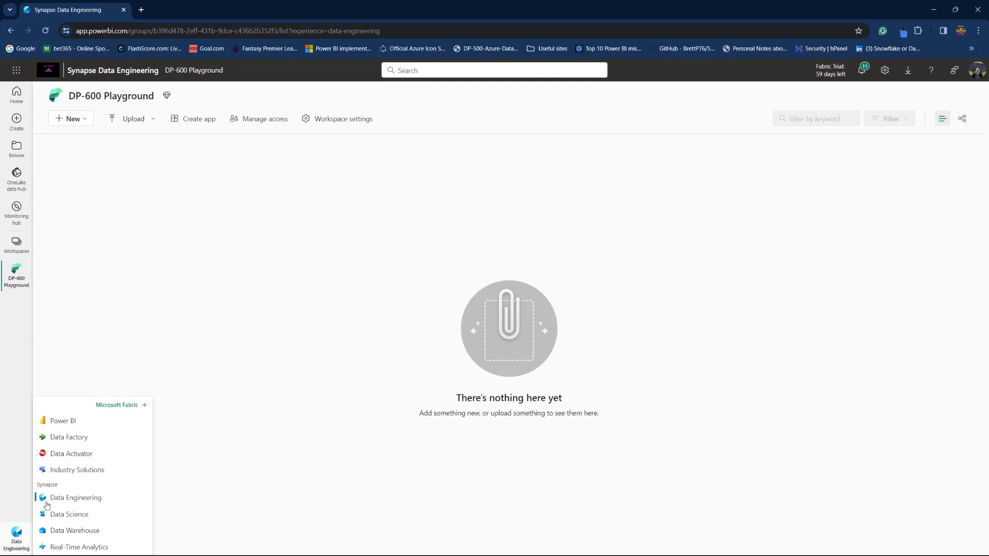
click(71, 420)
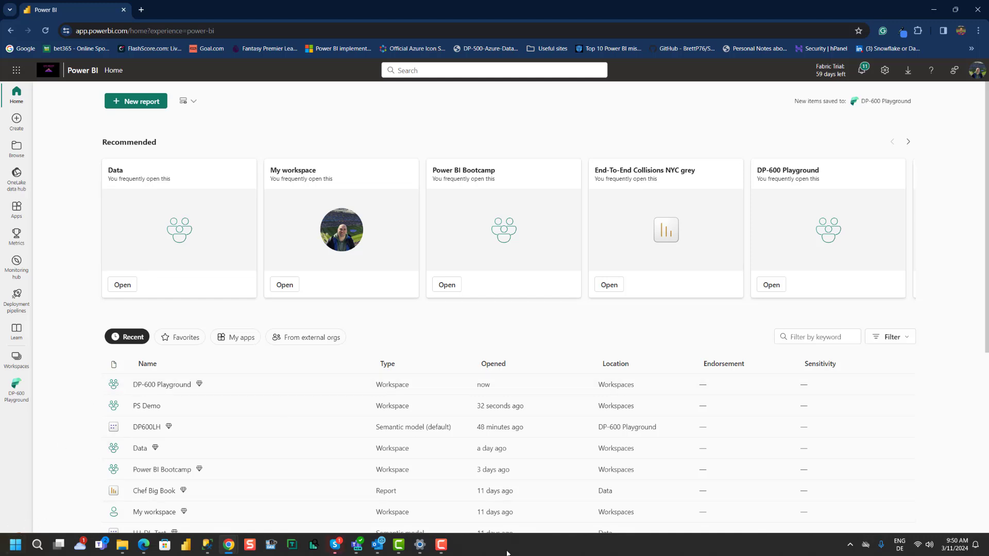
click(9, 396)
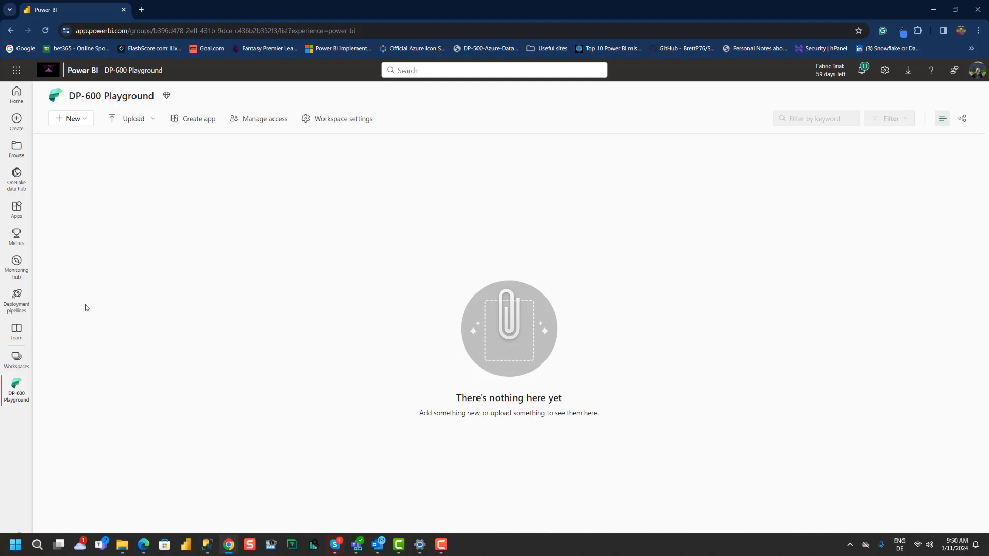
click(85, 122)
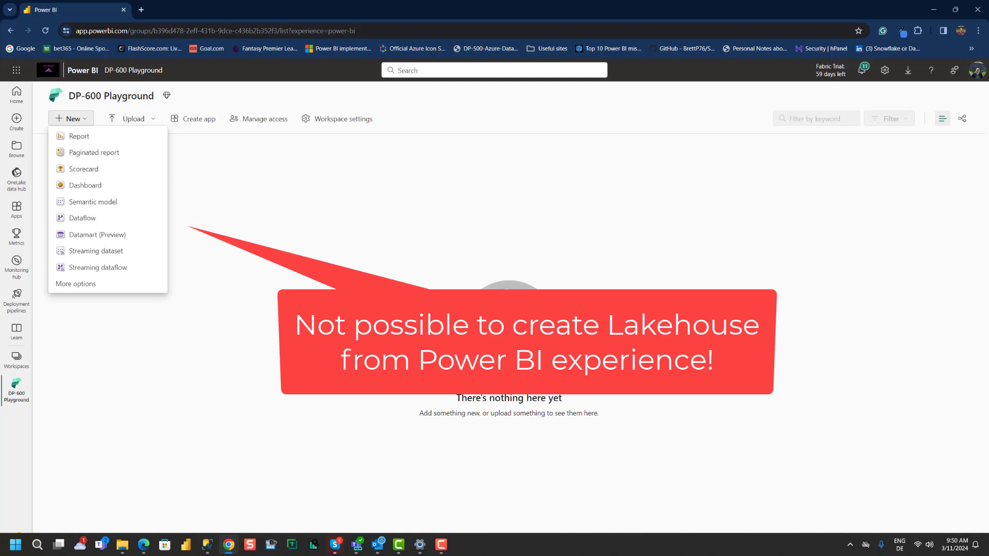
key(Escape)
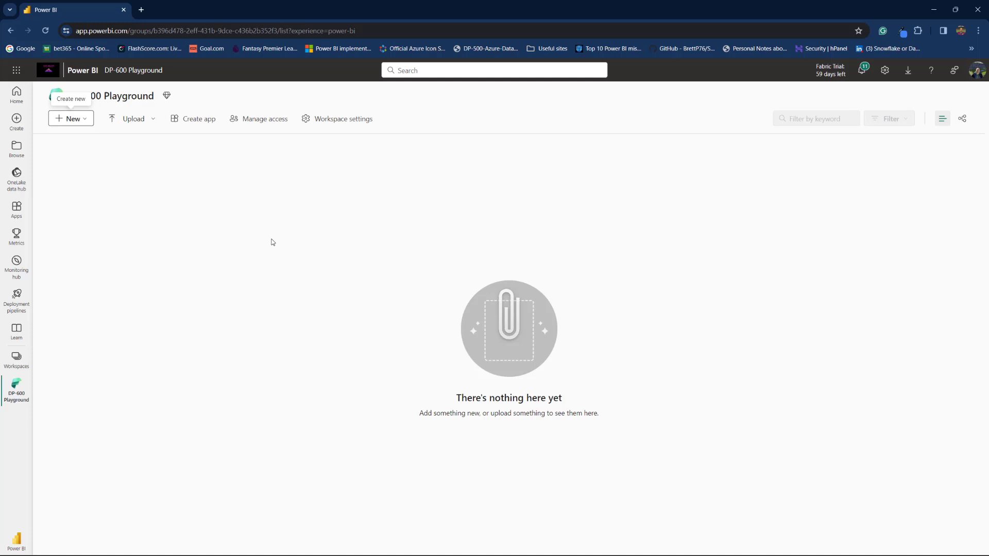
Create a lakehouse named DP600LH from the Data Engineering Lakehouse tile.
click(16, 541)
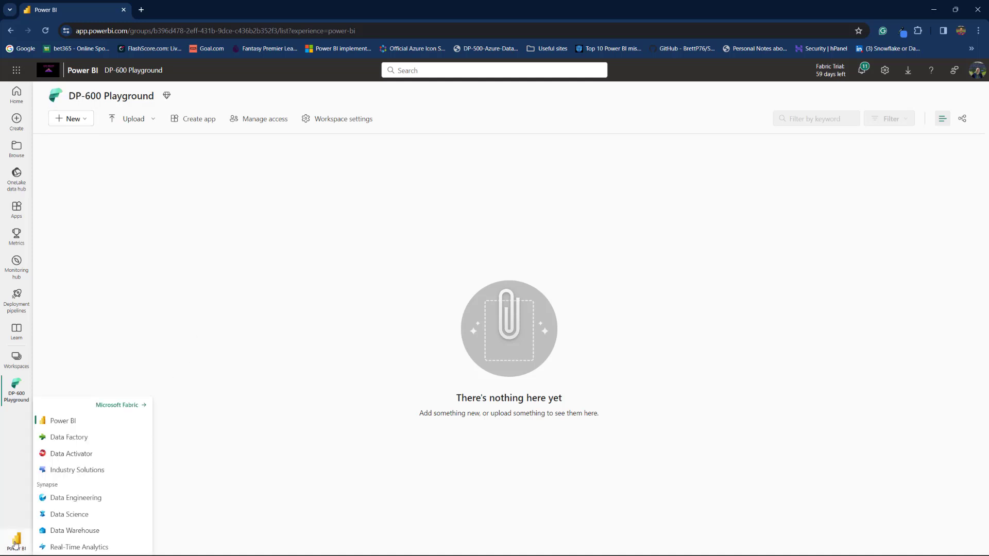
click(63, 498)
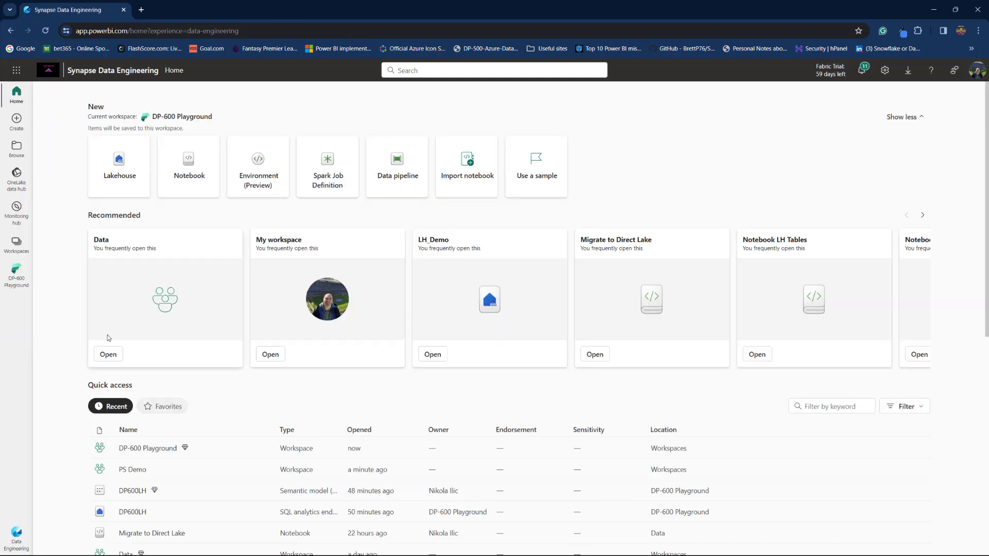
click(118, 166)
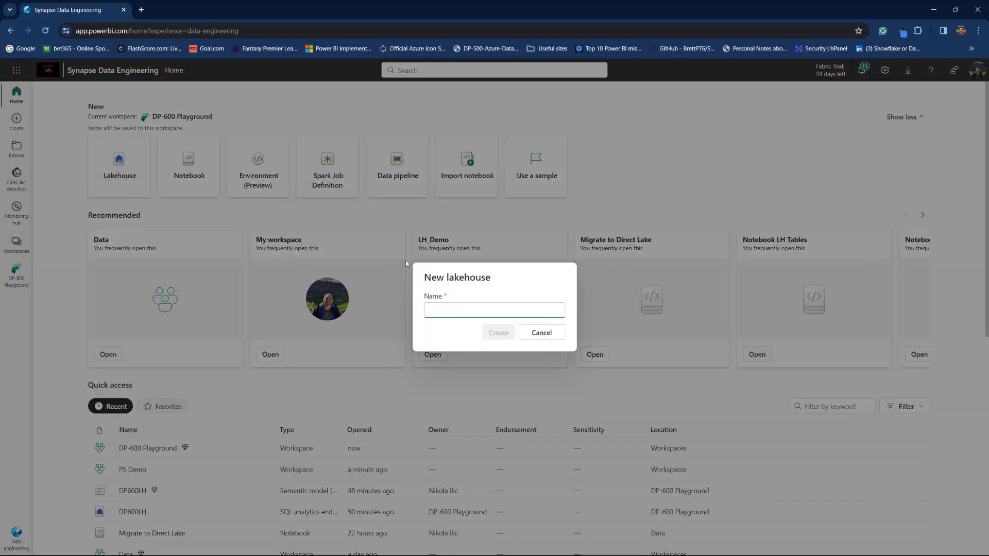
text(DP)
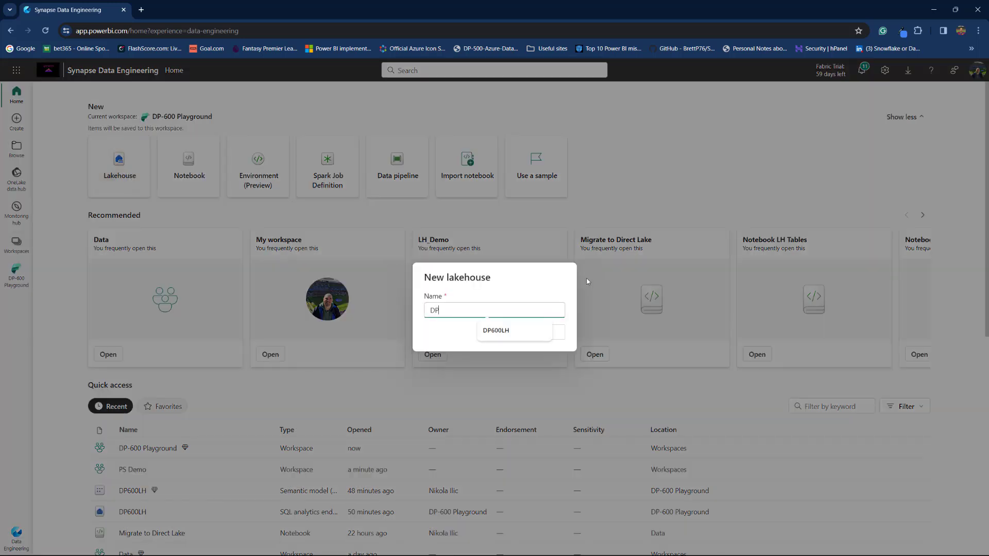
text(600LH)
click(498, 333)
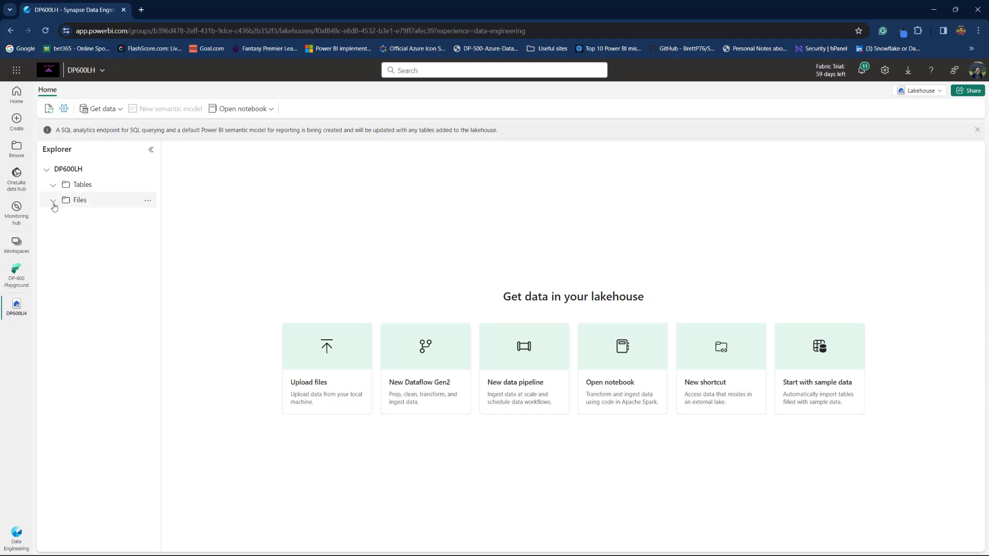
Upload DimCustomer.csv, DimDate.csv, DimProduct.csv and FactInternetSales.csv into the lakehouse Files folder.
click(147, 204)
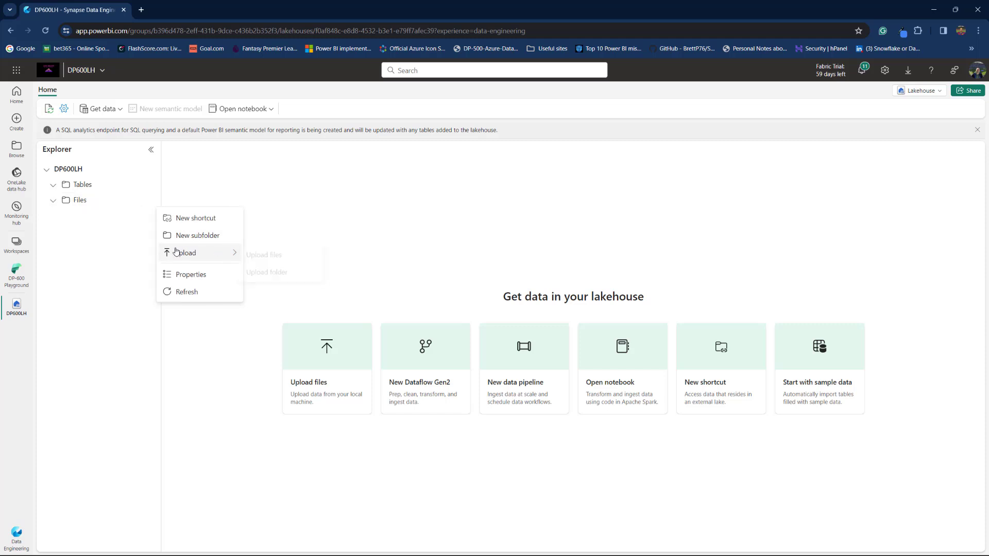
mouse_move(176, 253)
click(261, 256)
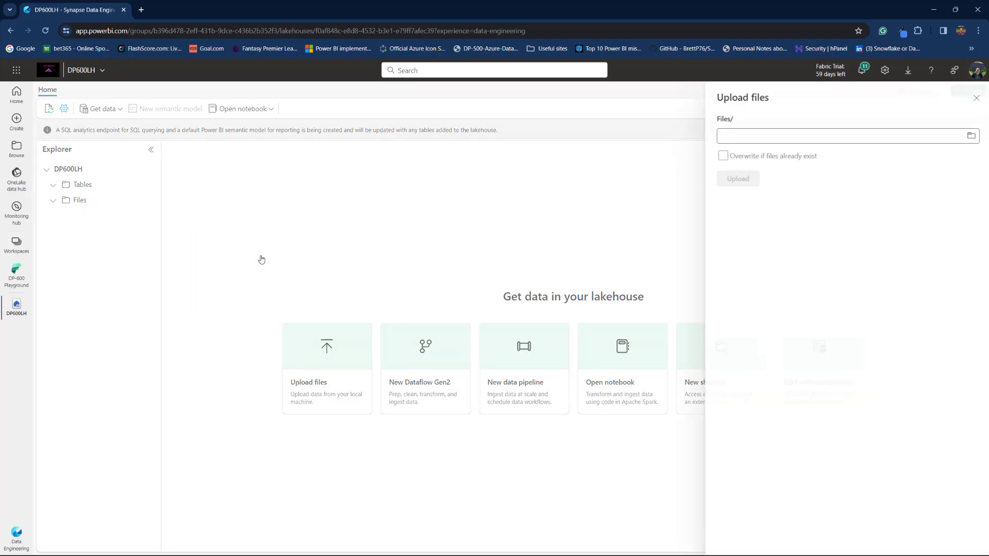
click(969, 136)
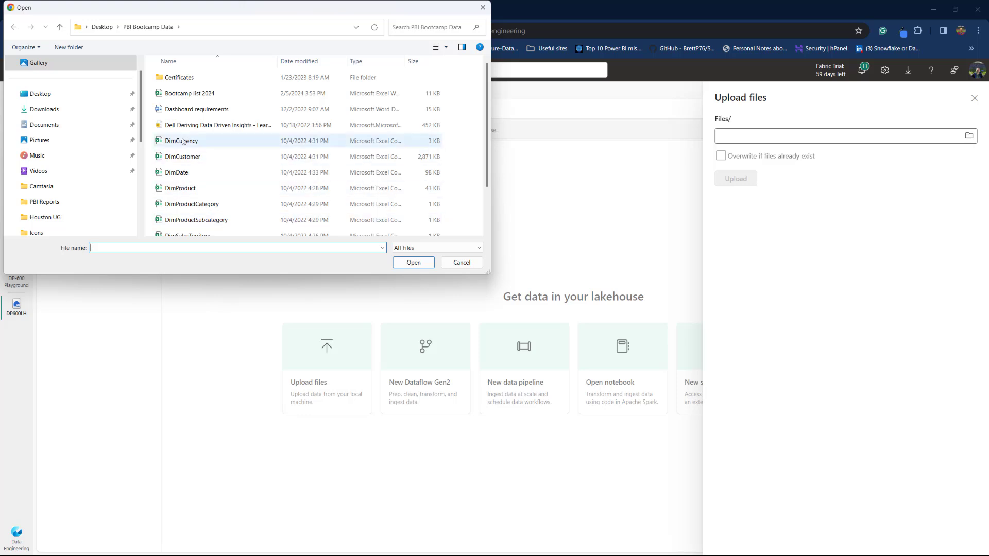
click(183, 157)
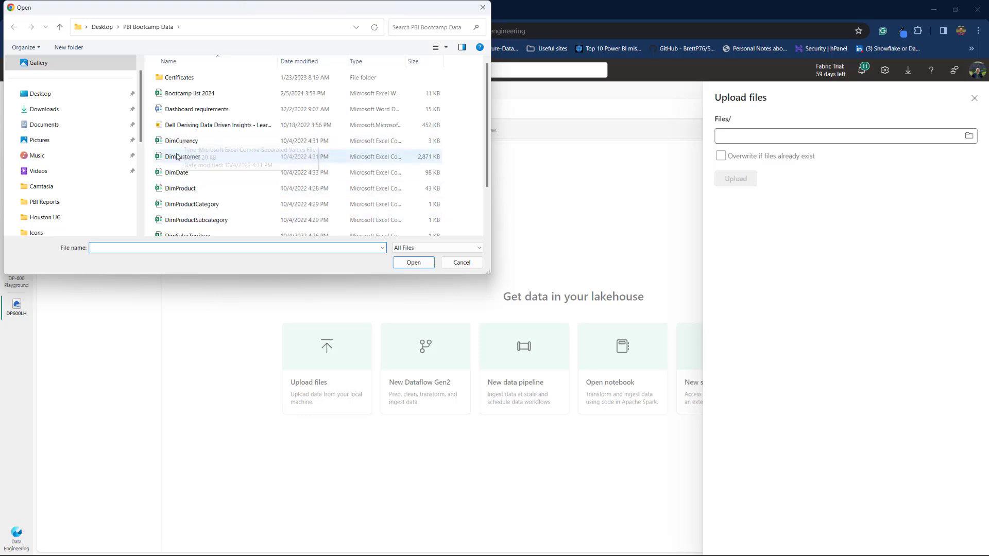
ctrl+click(188, 174)
ctrl+click(186, 189)
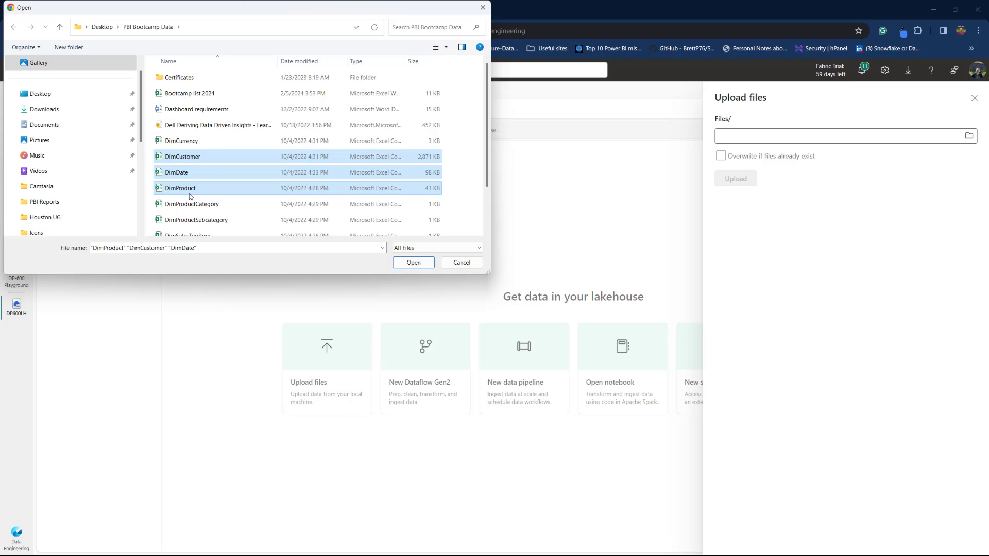
scroll(189, 196, down, 1)
ctrl+click(191, 199)
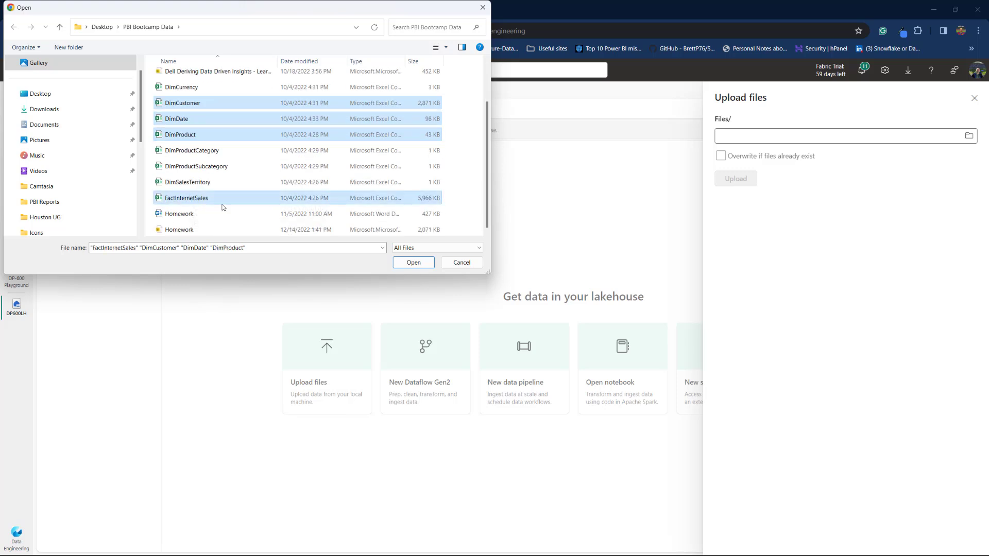
click(412, 262)
click(736, 179)
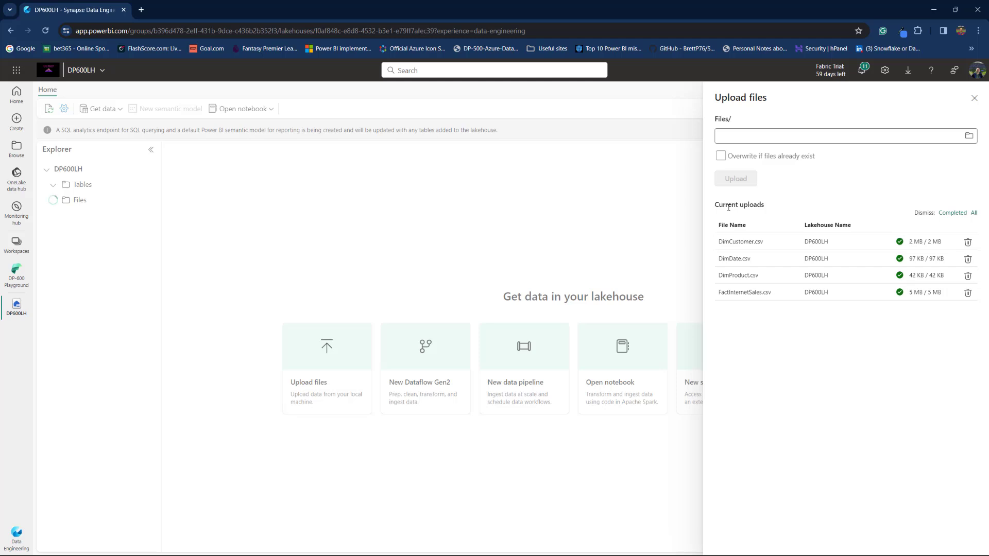
click(974, 98)
Show the uploaded files, then start and cancel loading DimCustomer.csv into a table.
click(107, 205)
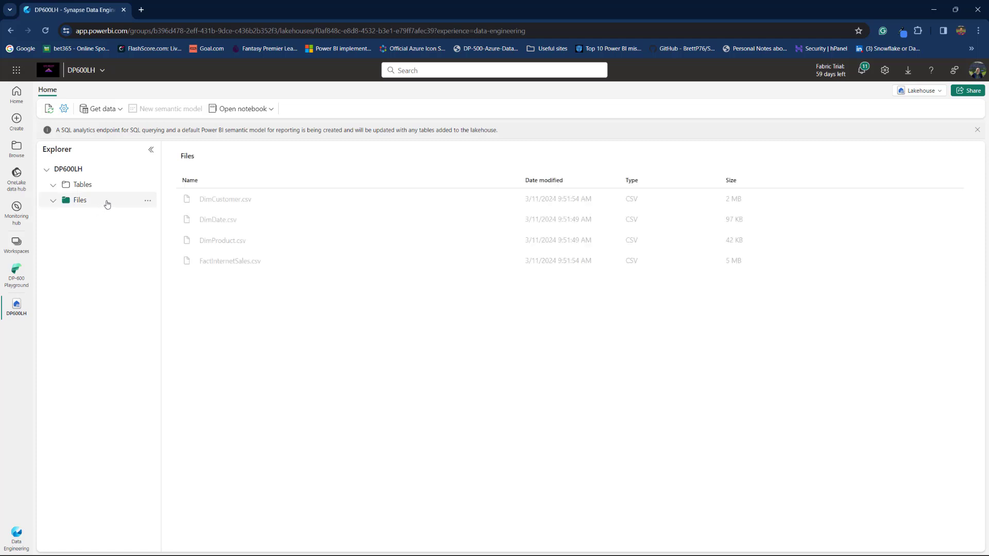
click(508, 200)
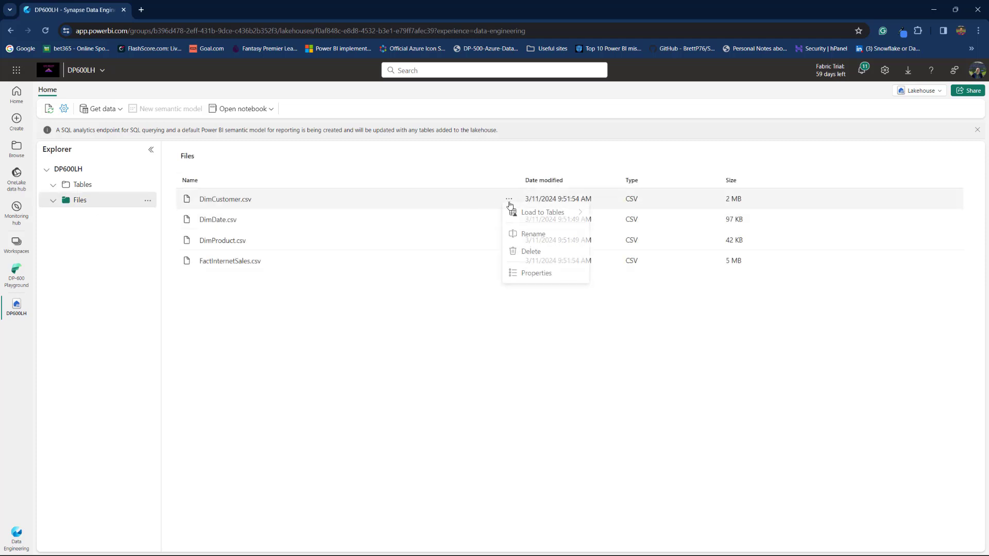
mouse_move(527, 214)
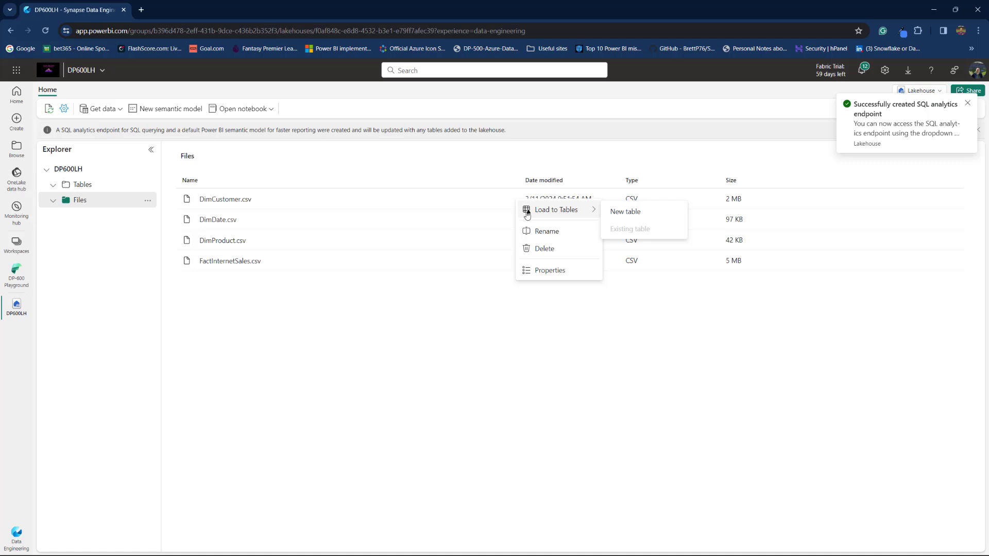
click(618, 212)
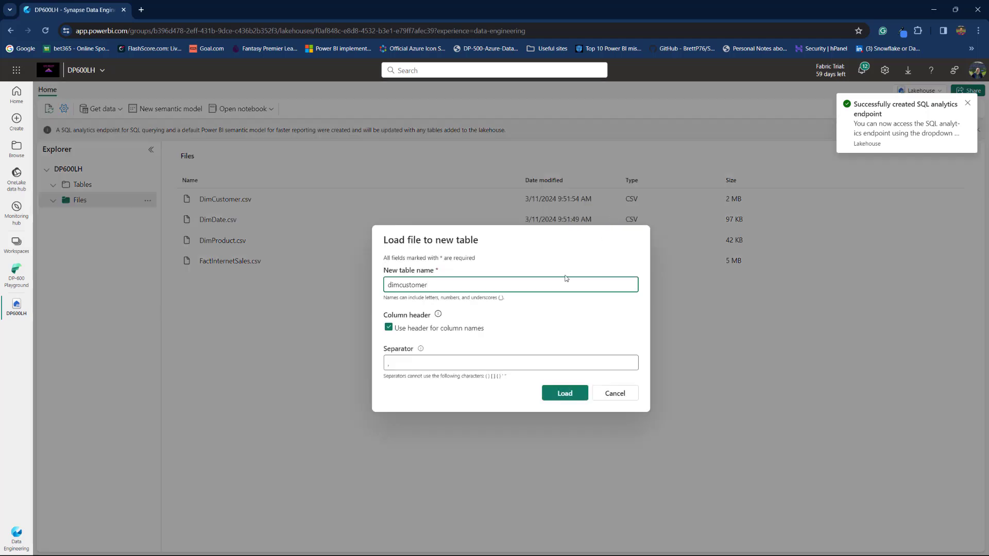
click(596, 391)
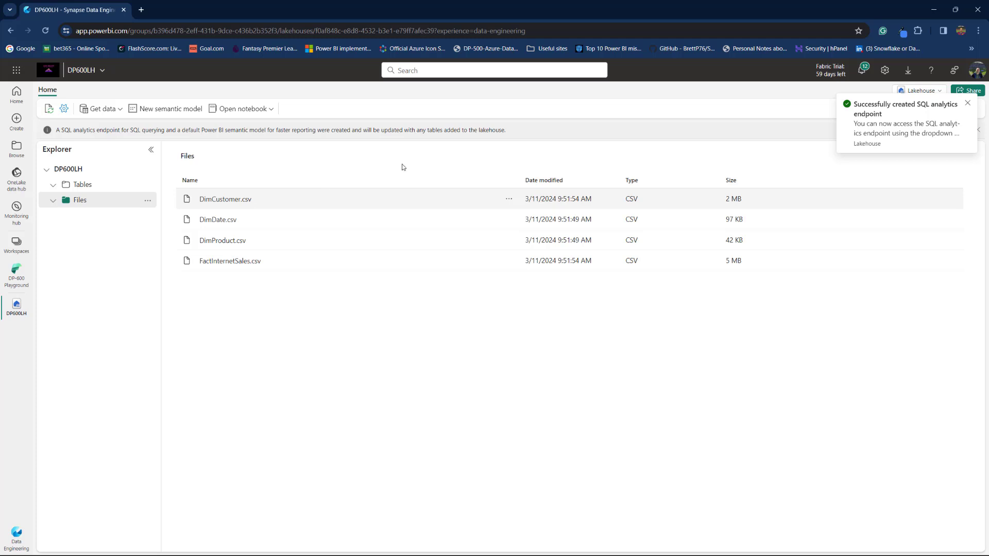
click(967, 103)
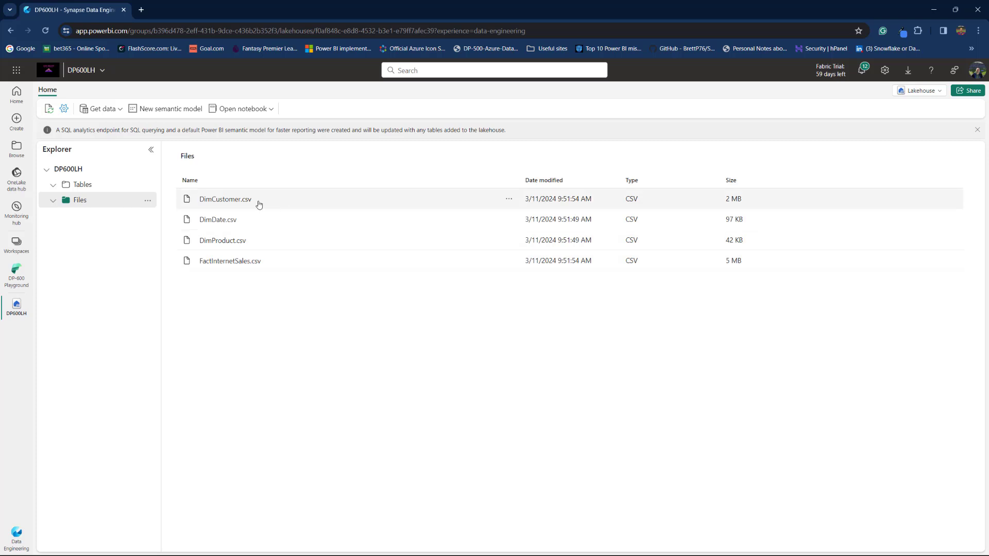
Load DimCustomer.csv as the dimcustomer table and open its preview.
click(509, 199)
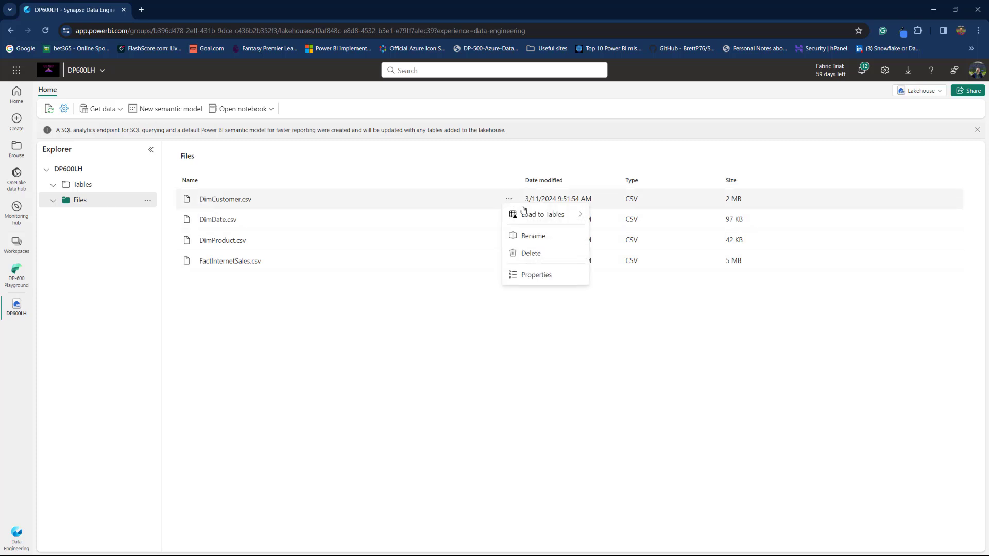
mouse_move(536, 215)
click(625, 211)
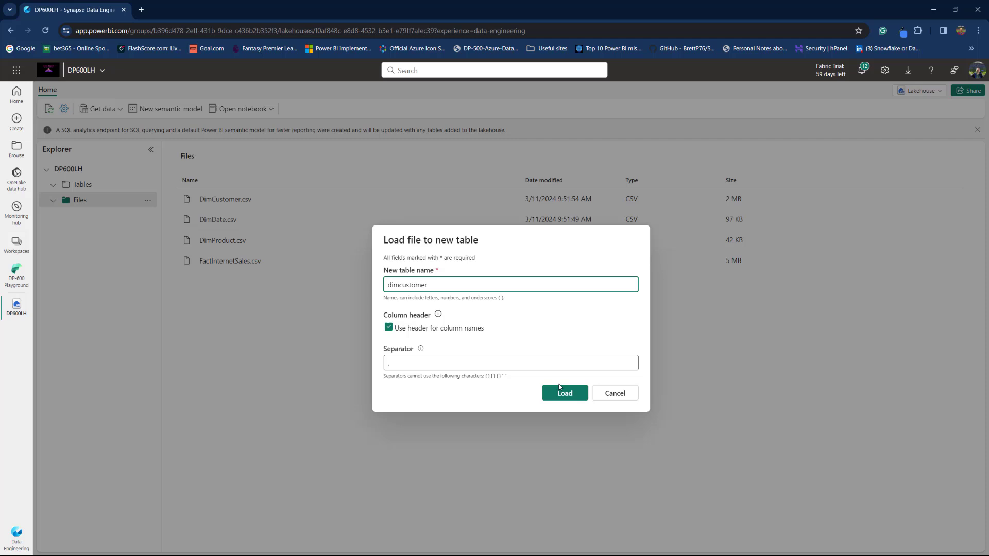
click(562, 394)
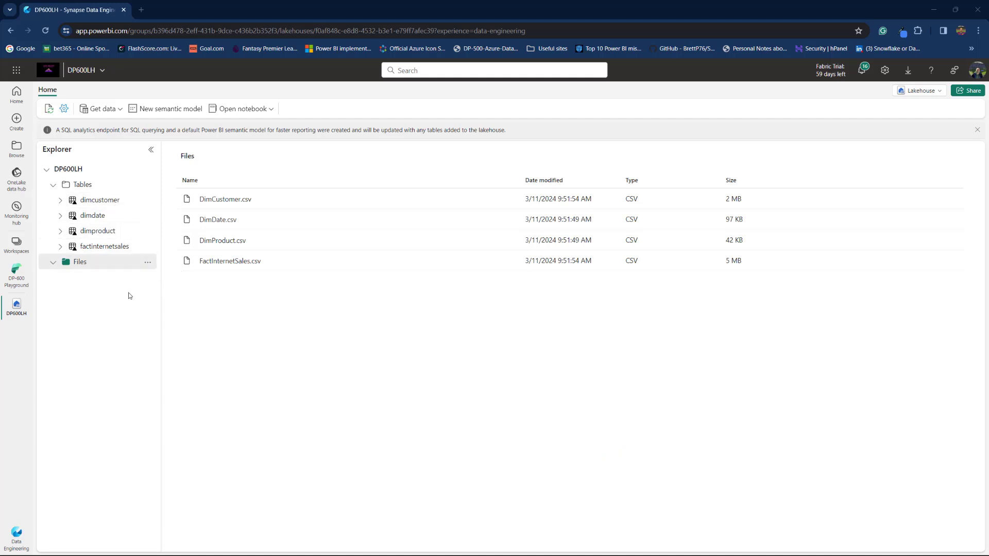
click(100, 200)
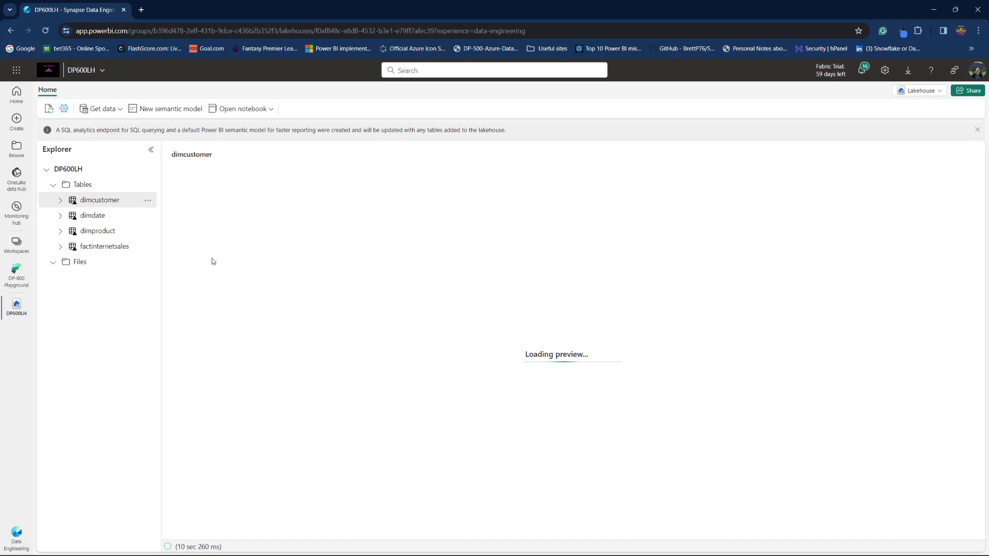
Return to DP-600 Playground to see DP600LH's lakehouse, semantic model and SQL endpoint.
click(25, 282)
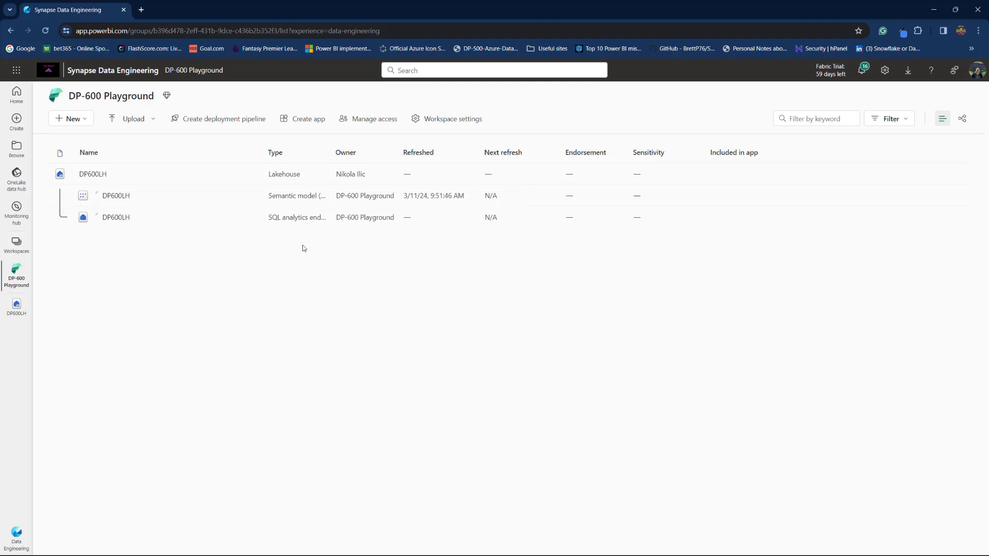
click(98, 176)
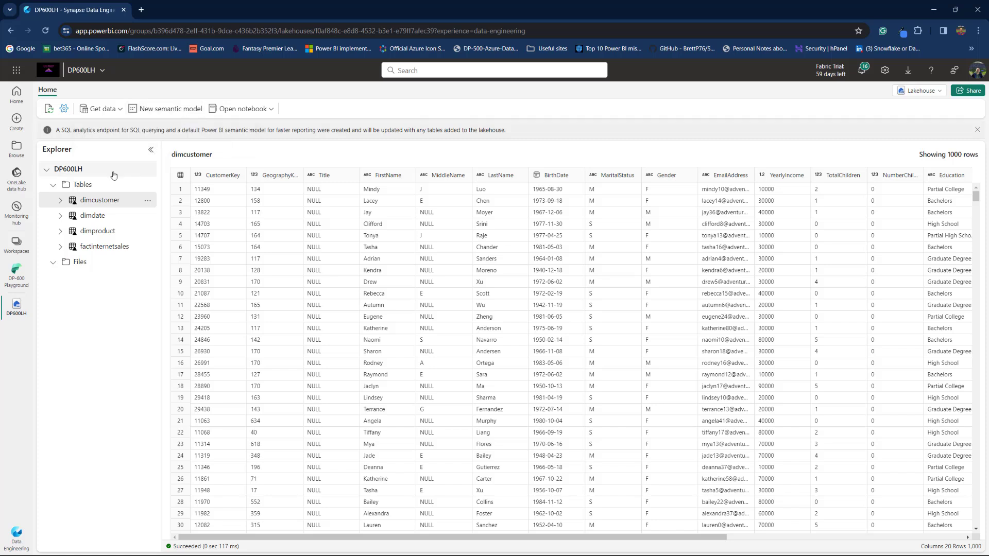
mouse_move(256, 551)
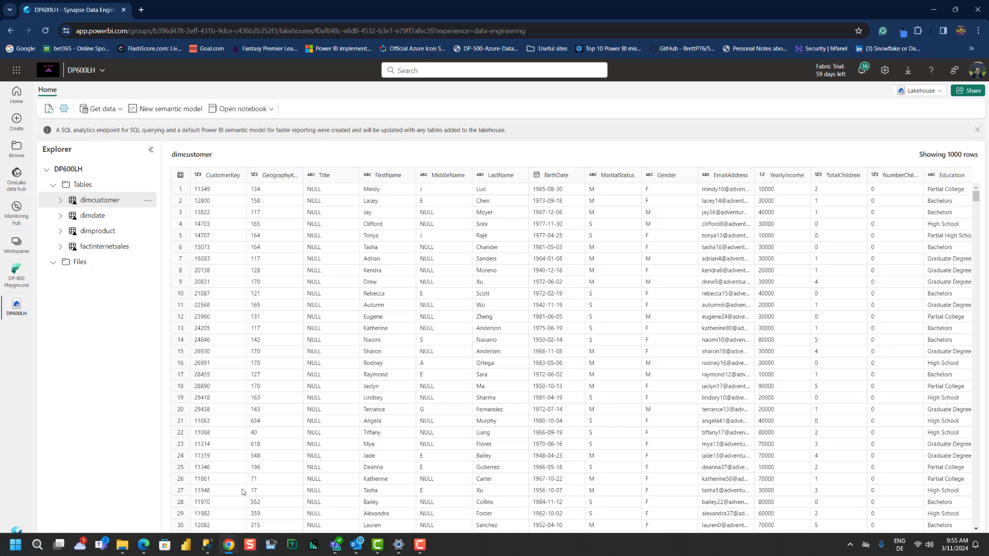
click(136, 204)
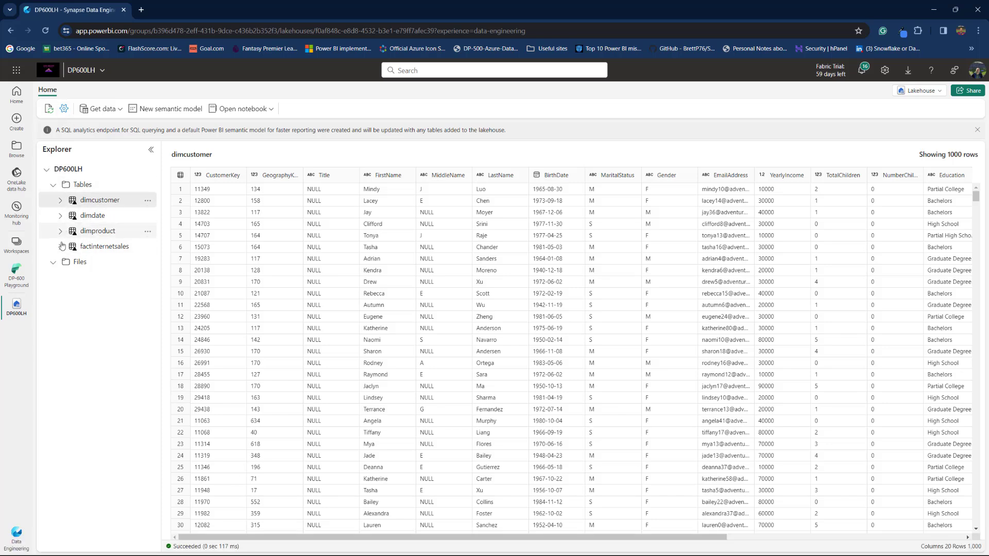
Copy the DP600LH SQL analytics endpoint's connection string and switch to SSMS.
click(11, 282)
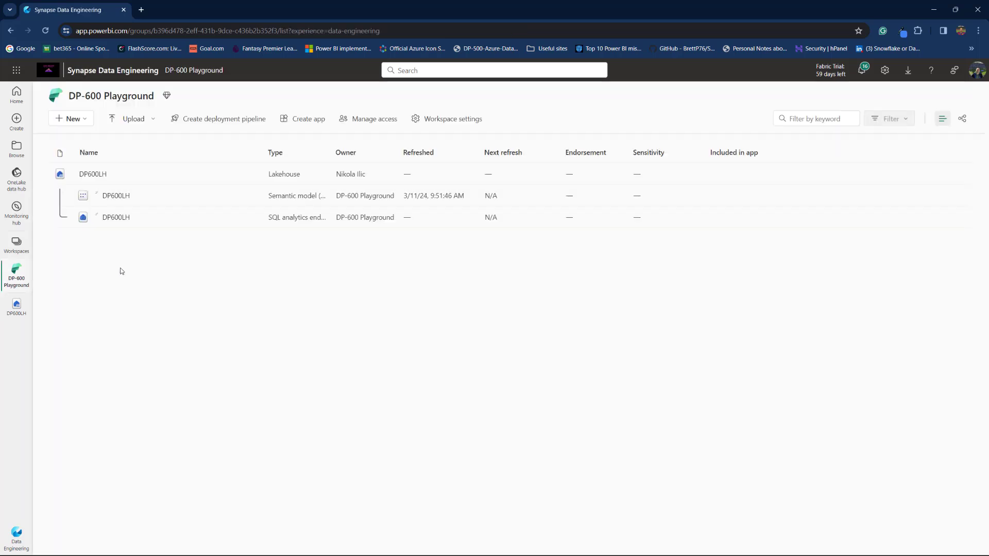
click(253, 218)
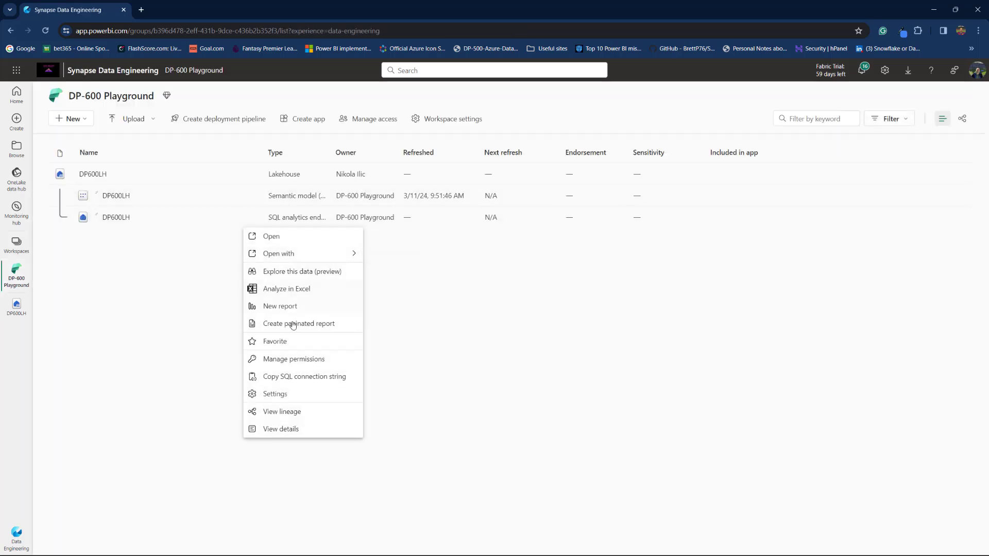
click(288, 376)
click(566, 325)
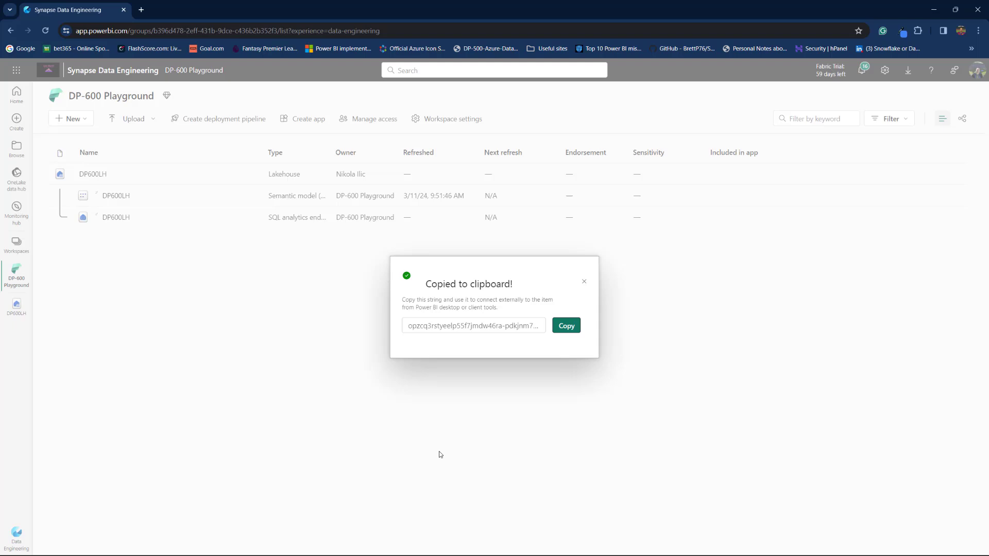
click(427, 472)
mouse_move(361, 552)
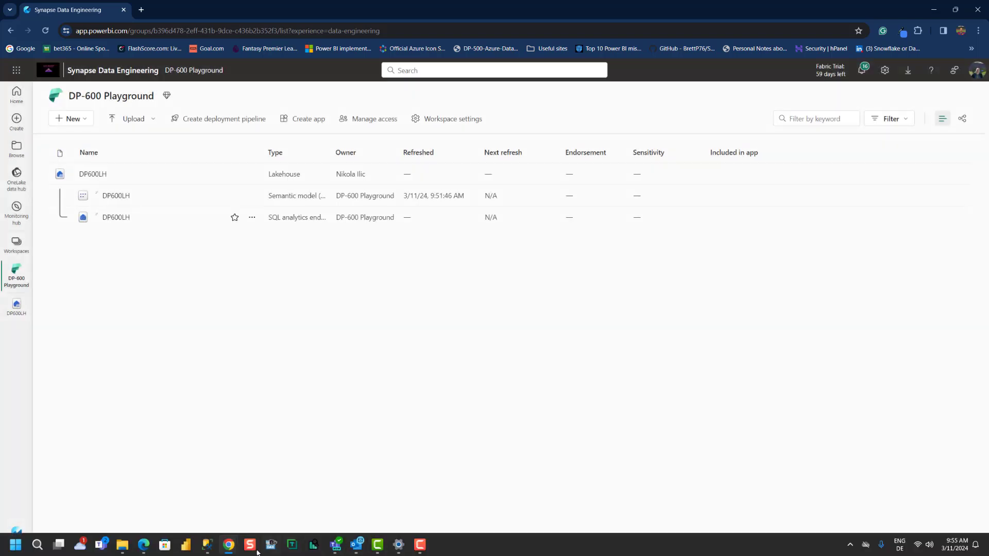
click(204, 549)
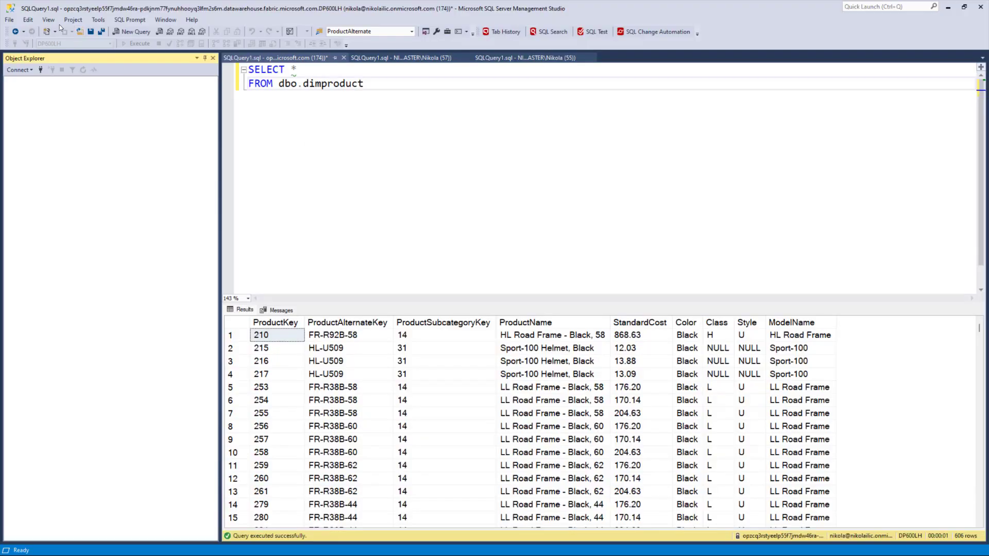
Connect SSMS to the lakehouse SQL endpoint and expand DP600LH's Tables list.
click(31, 72)
click(34, 85)
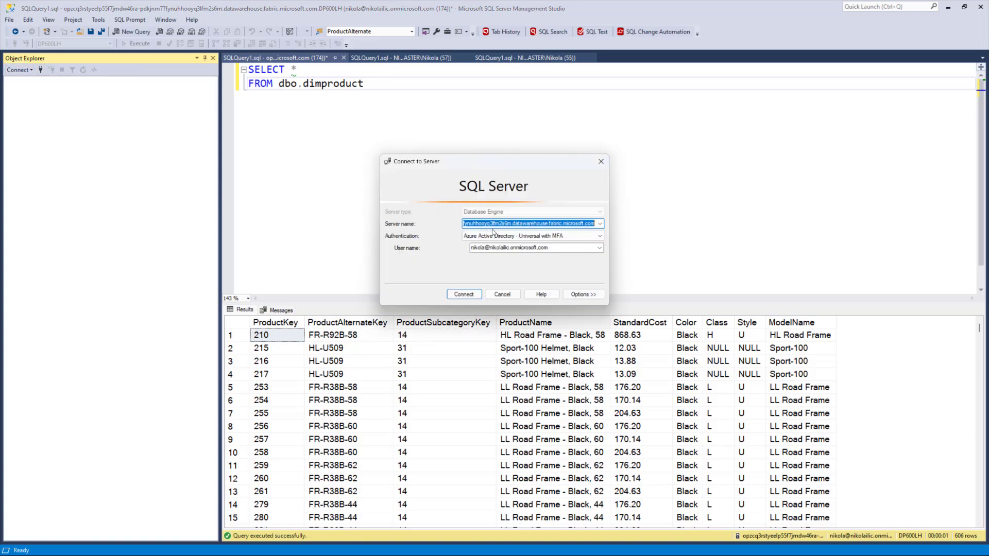
click(465, 292)
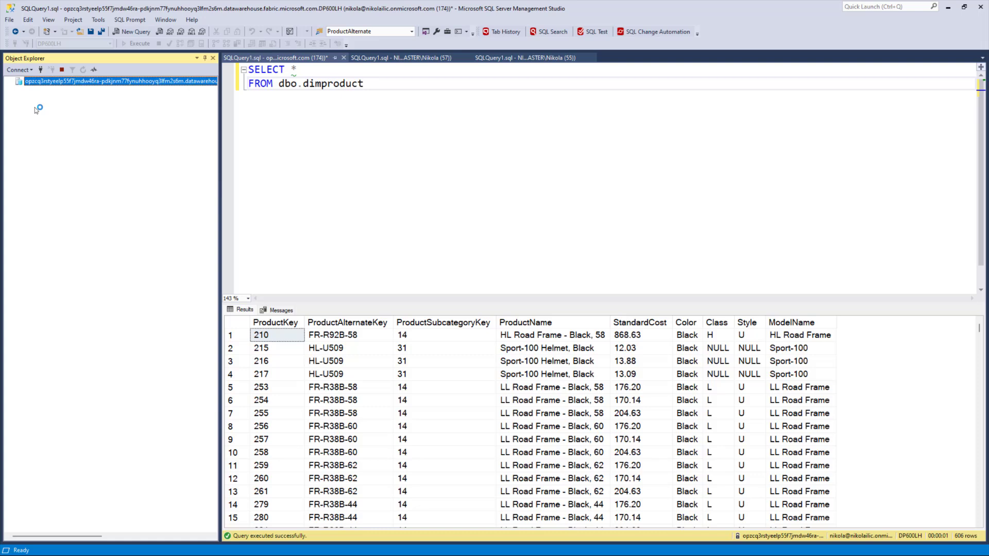
click(19, 90)
click(28, 107)
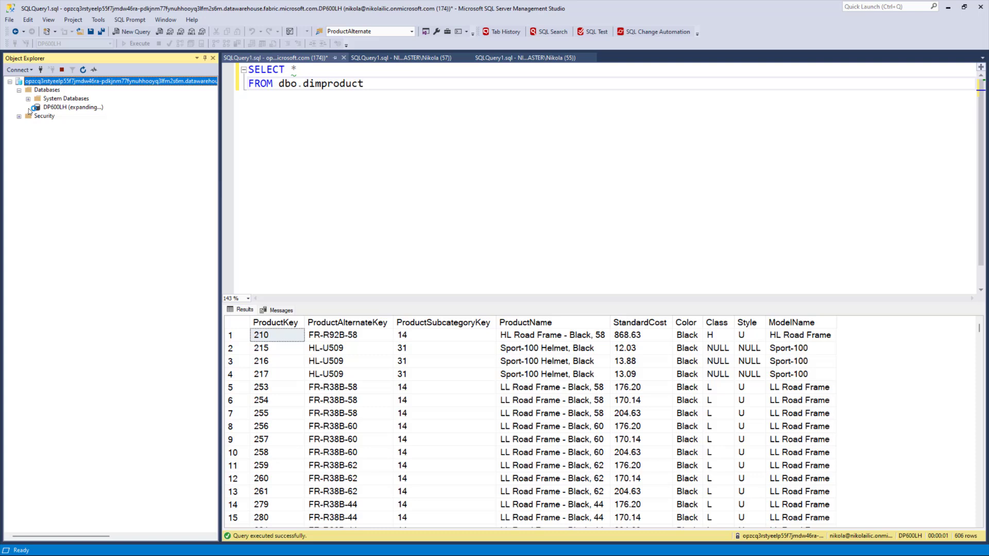
click(37, 117)
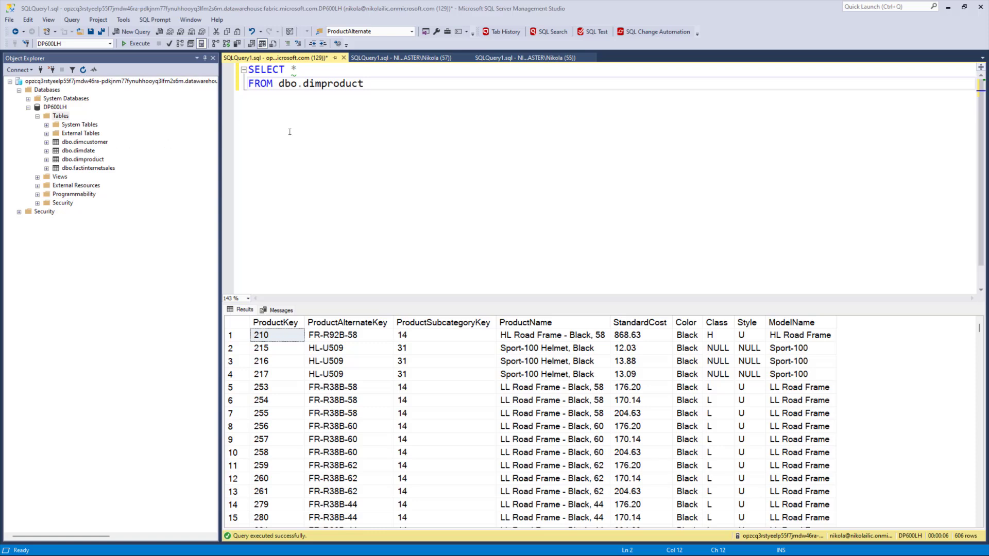
Run SELECT * FROM dbo.dimproduct against the endpoint, returning 606 rows.
drag(367, 84, 249, 69)
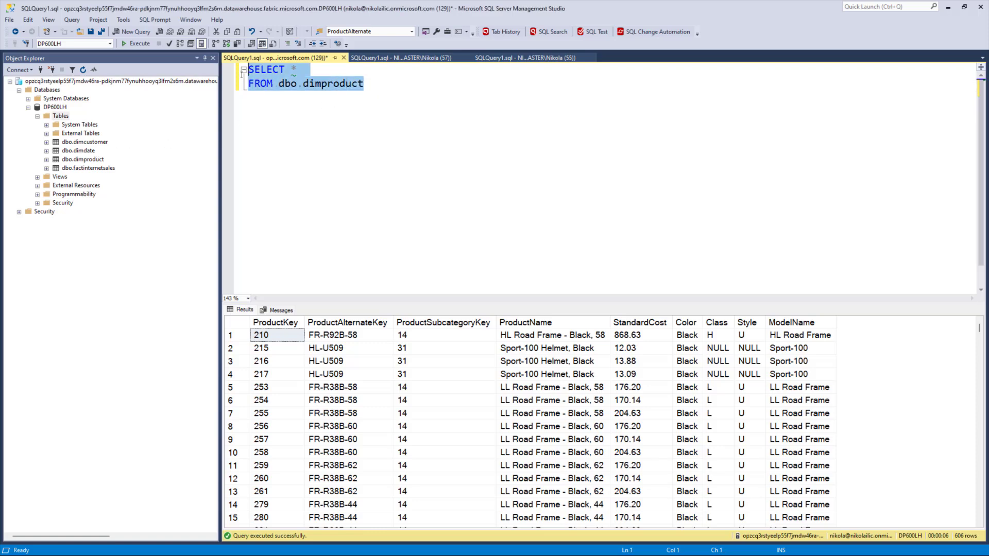
click(133, 32)
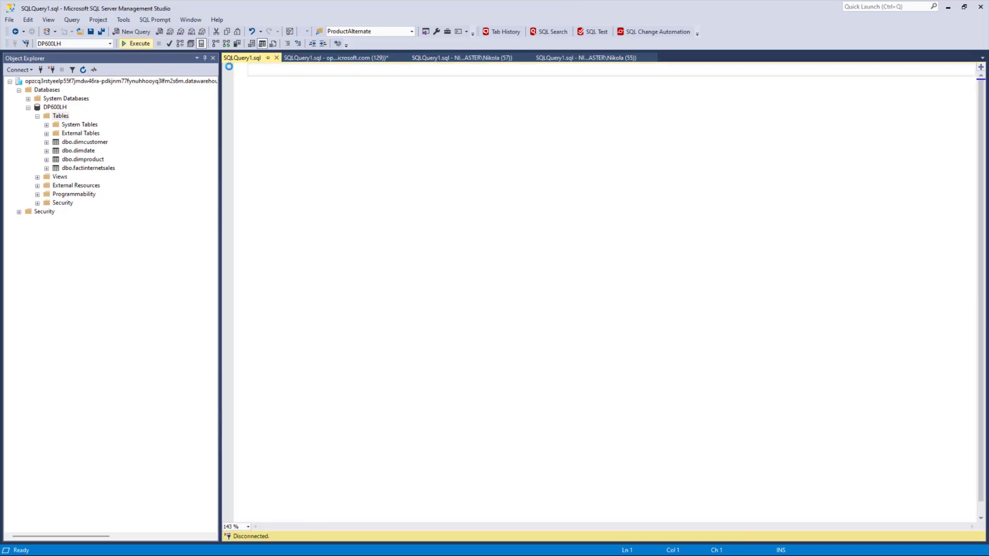
click(333, 57)
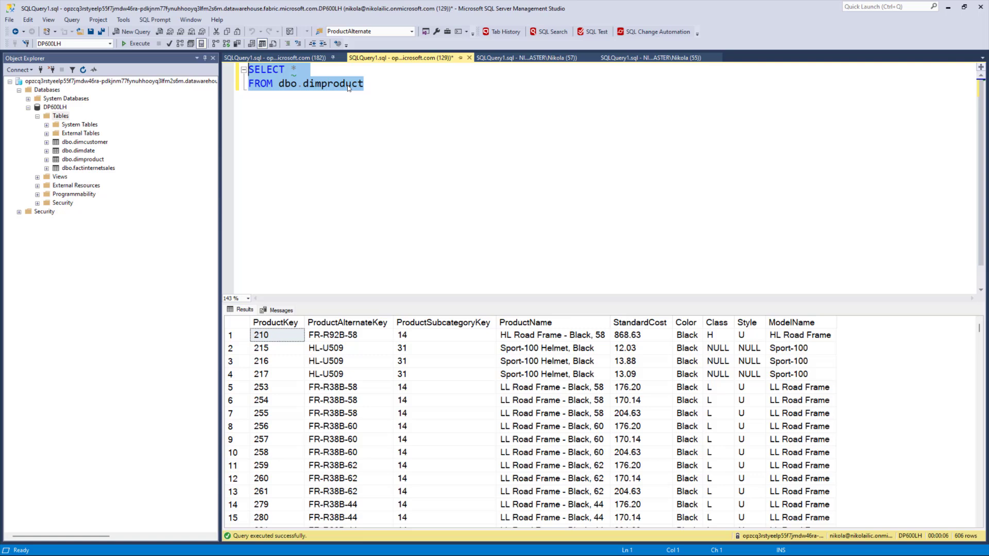
key(F5)
click(415, 222)
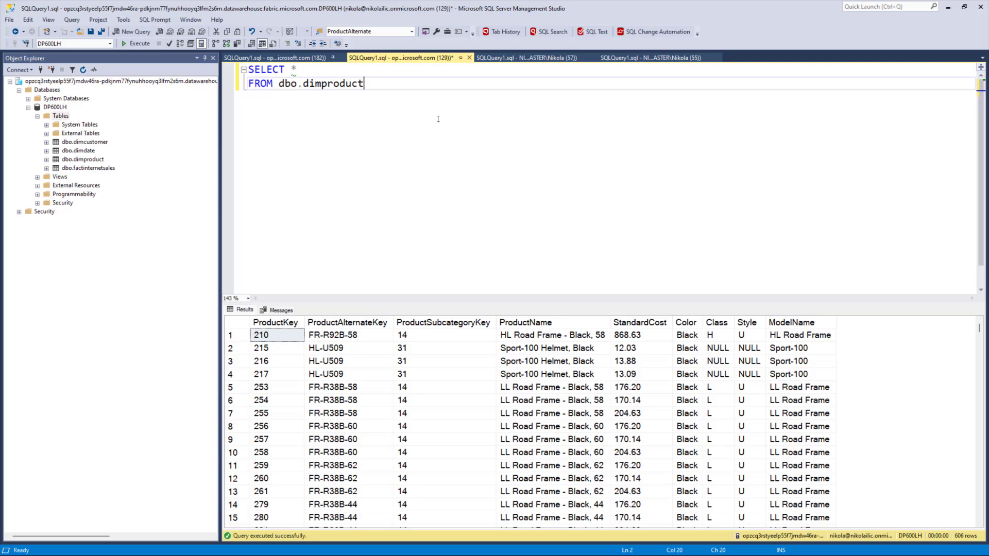
Back in the Fabric browser tab, run SELECT * FROM dimproduct in a new SQL query, returning 606 rows.
mouse_move(232, 545)
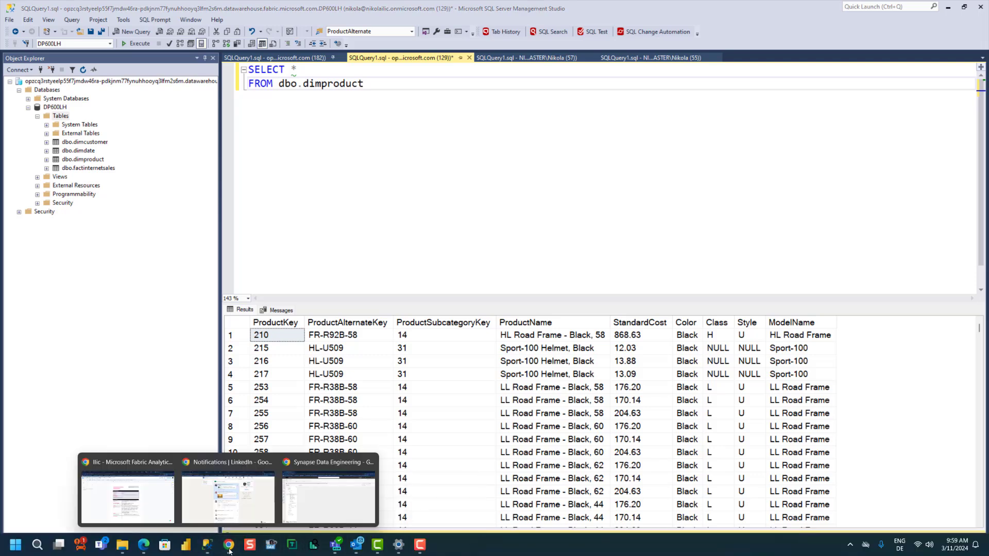
click(325, 494)
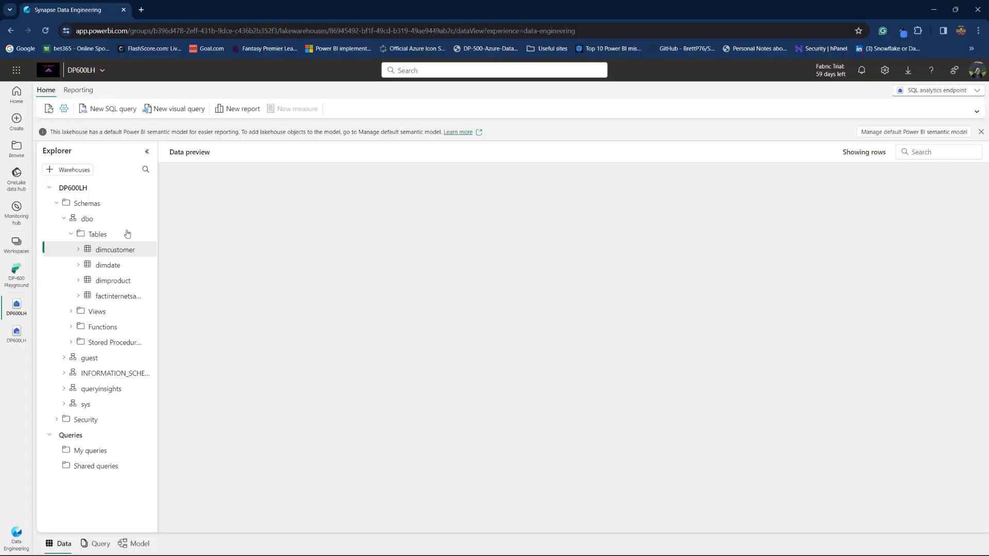
click(940, 91)
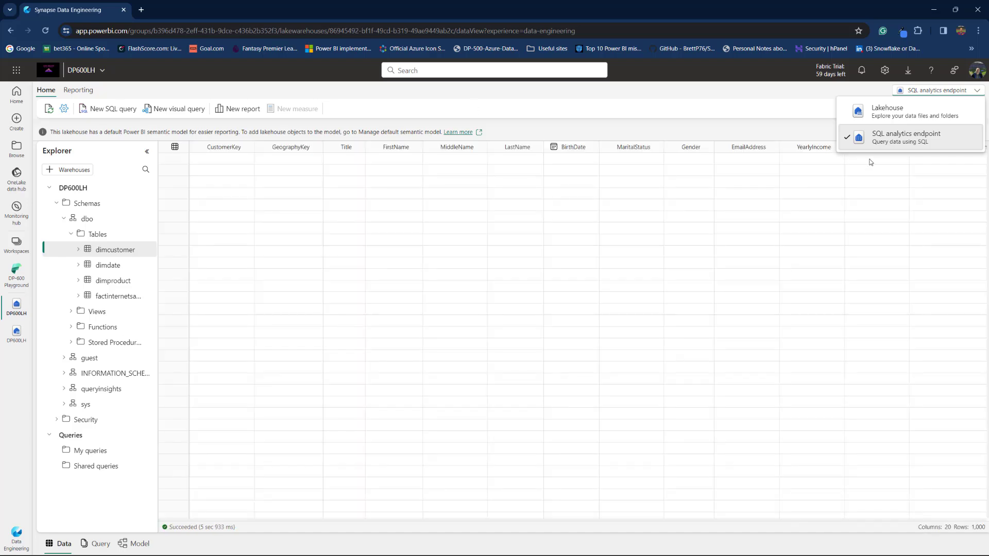
click(108, 114)
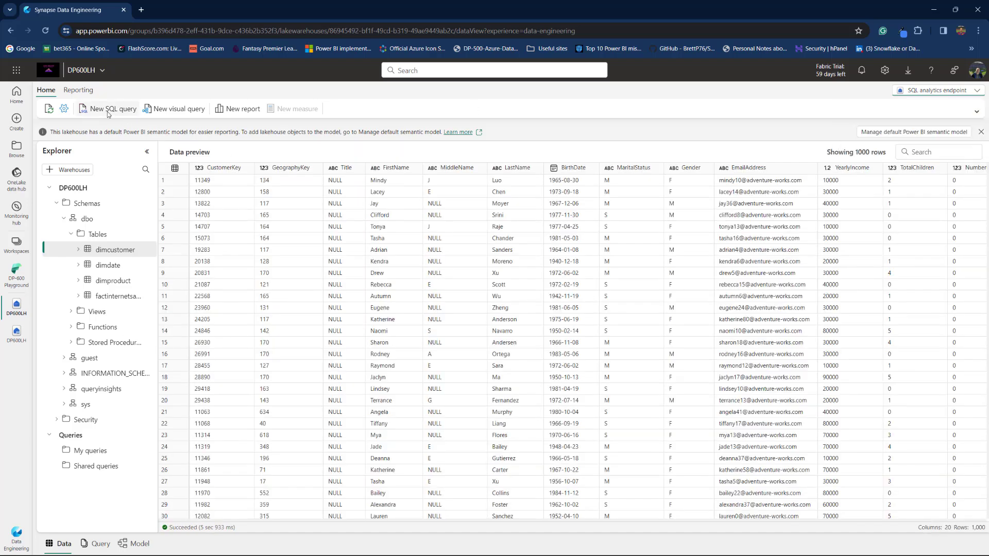
click(109, 114)
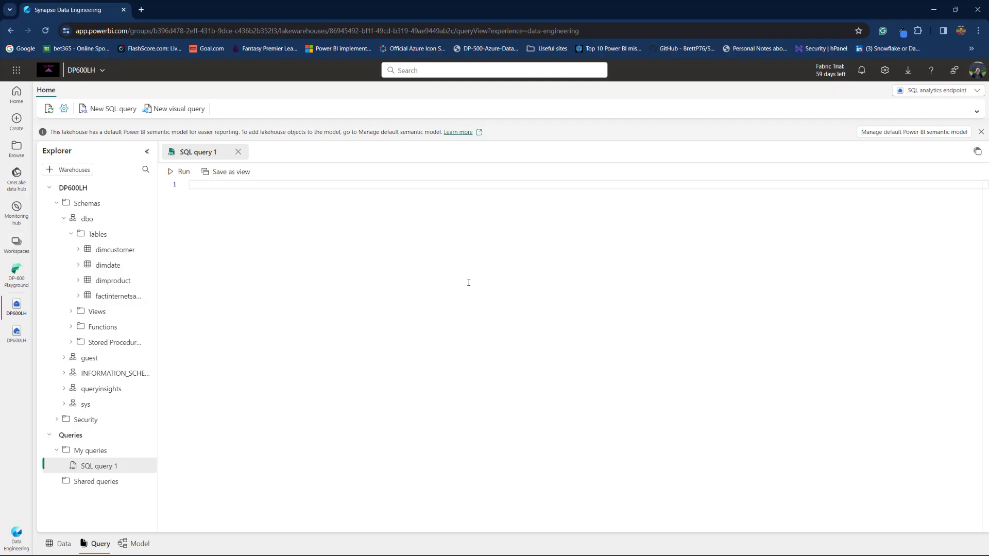
text(SELECT )
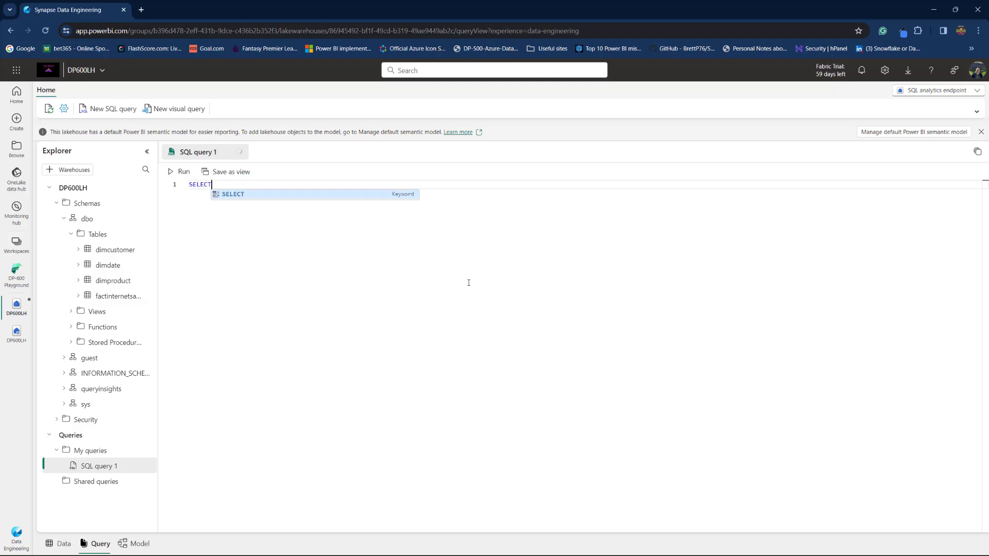
text(* FRO)
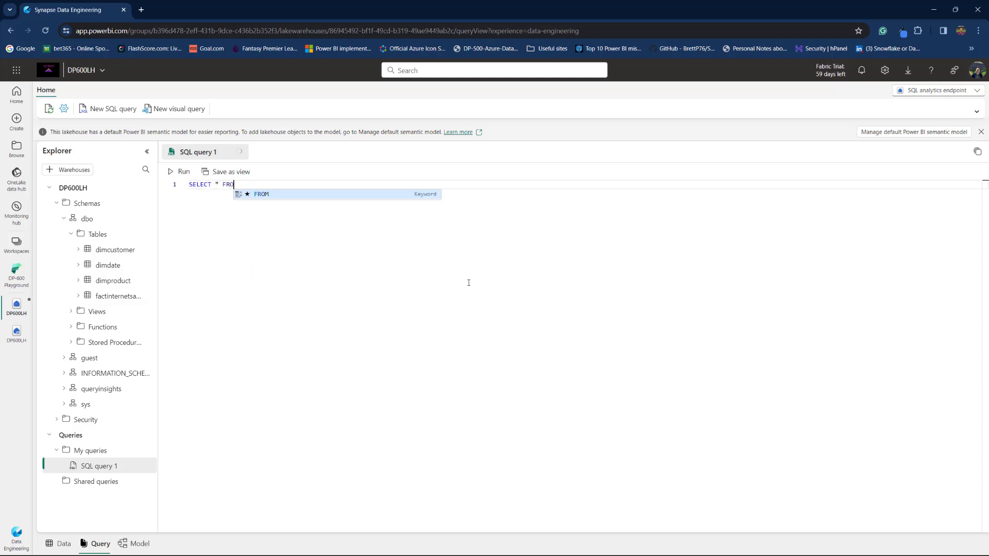
text(M dimproduct)
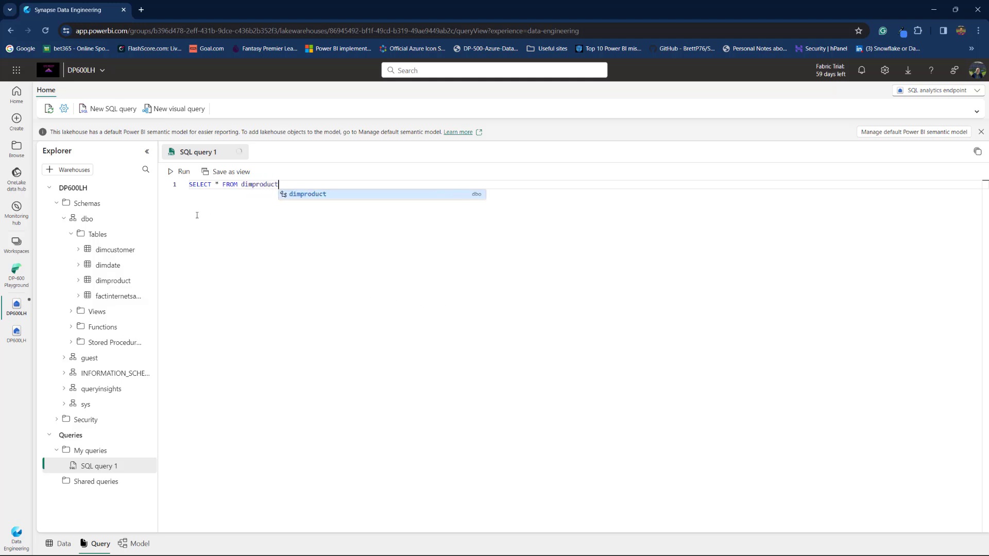
click(173, 173)
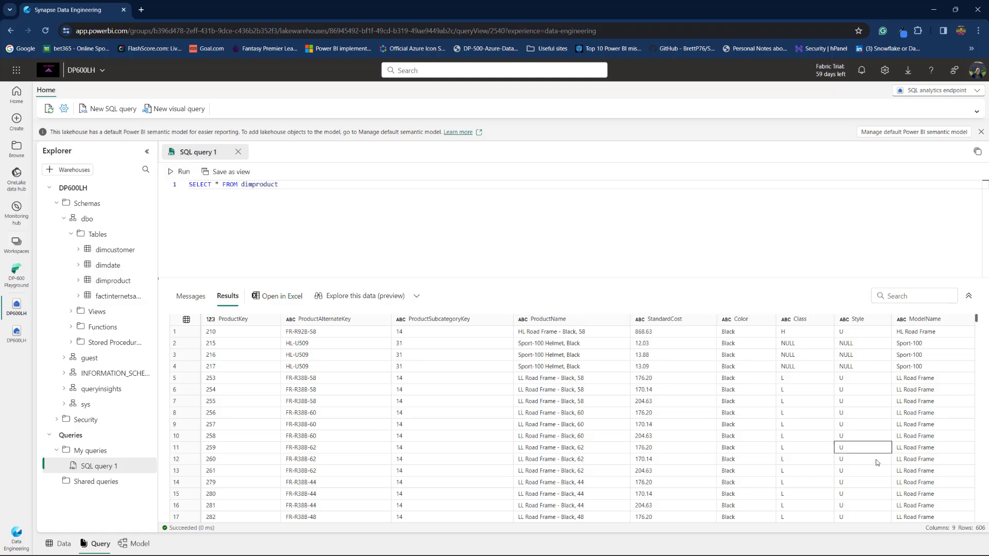
Switch DP600LH from the SQL analytics endpoint to Lakehouse mode to see its four tables and Files.
click(976, 92)
click(905, 112)
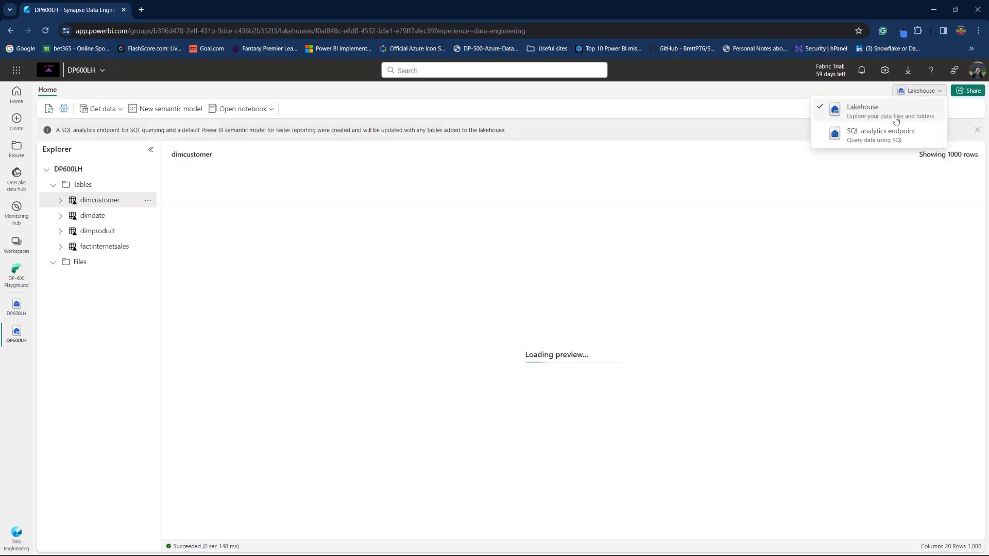